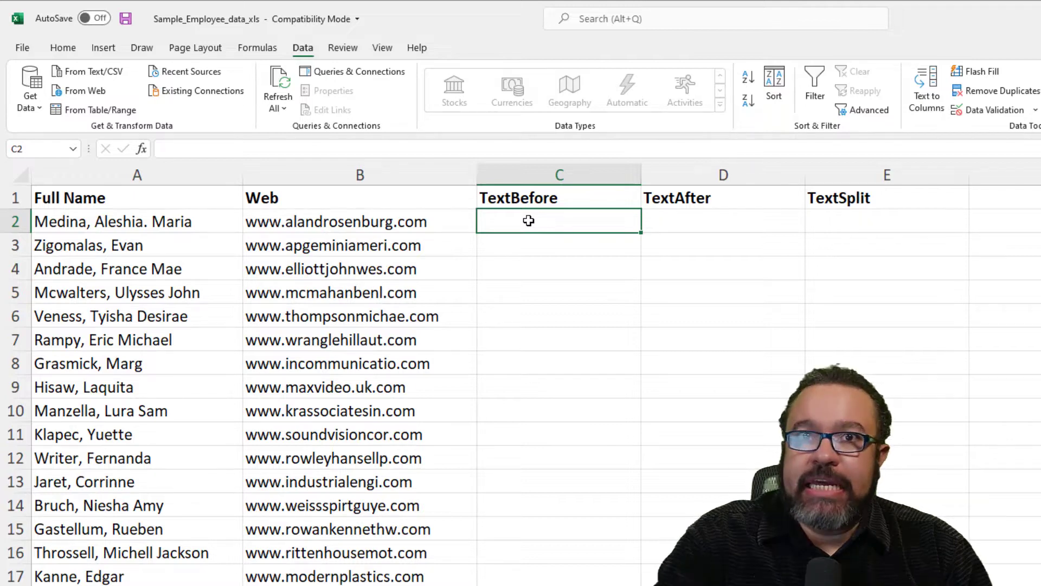
- Enter =TEXTBEFORE(A2,",",1,TRUE) in C2 to extract the text before the first comma, and fill it down column C
text(=)
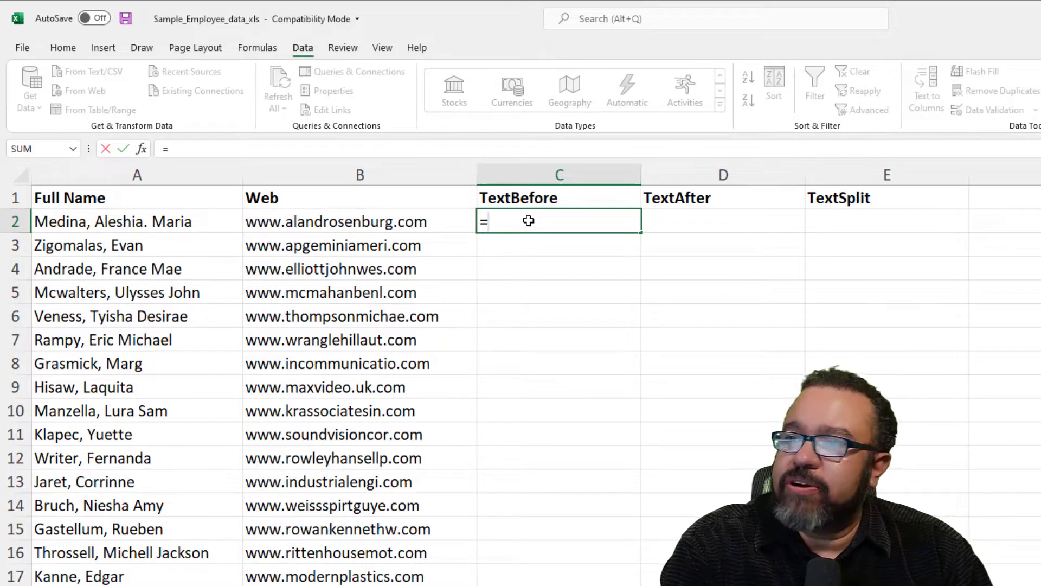
text(te)
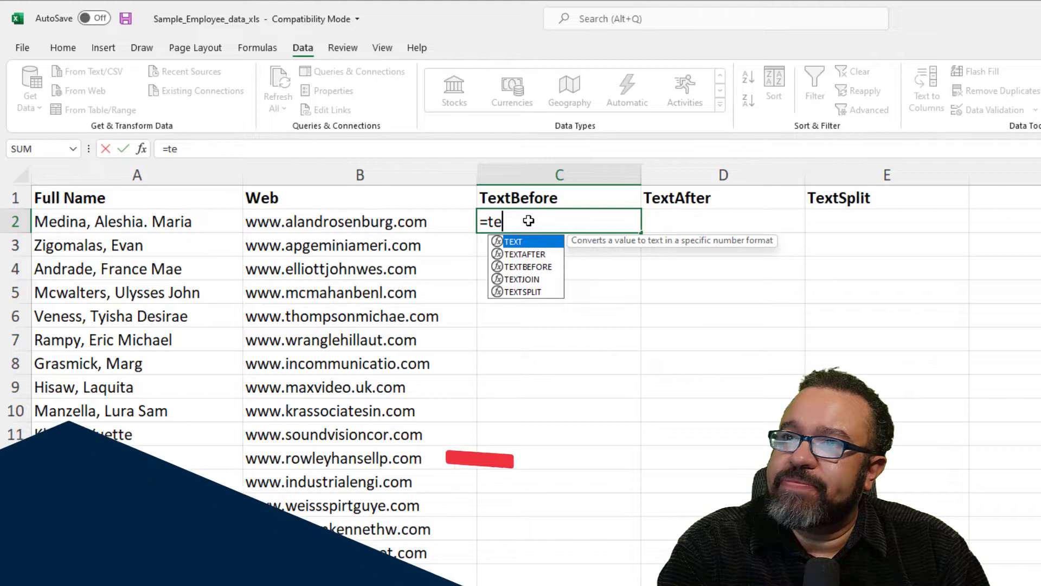
text(xtbefore()
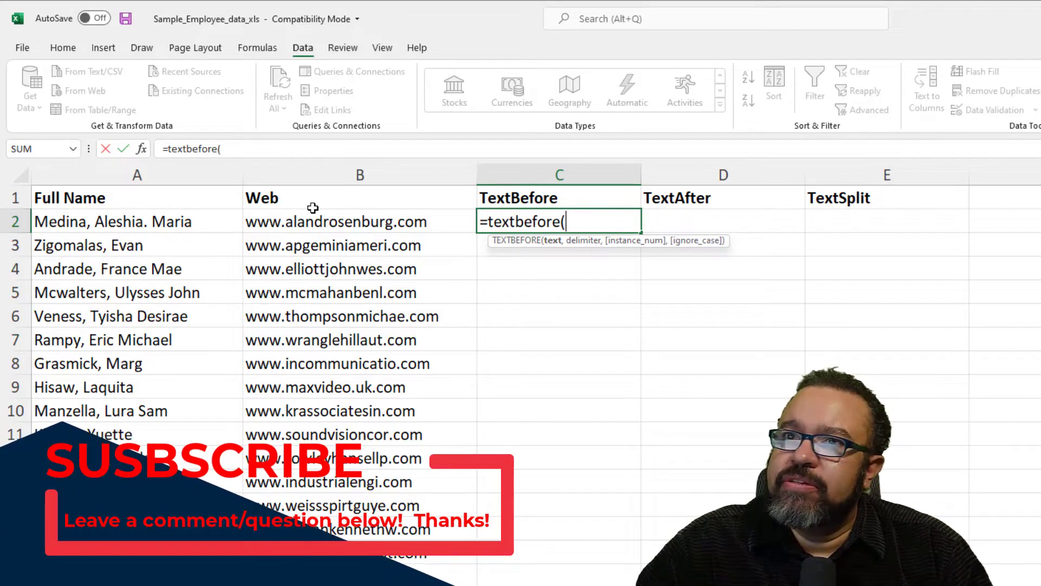
click(130, 223)
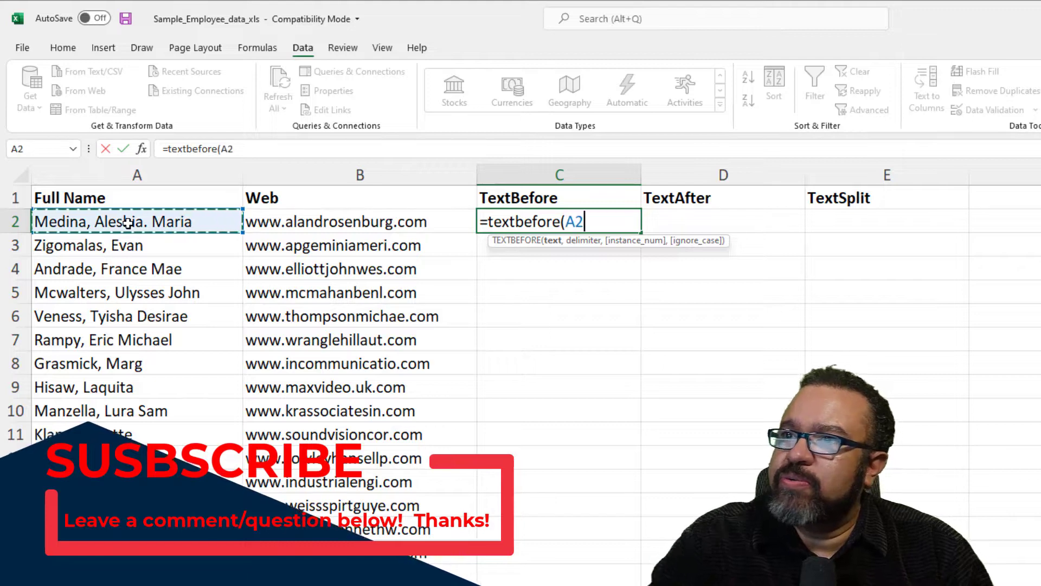
text(,)
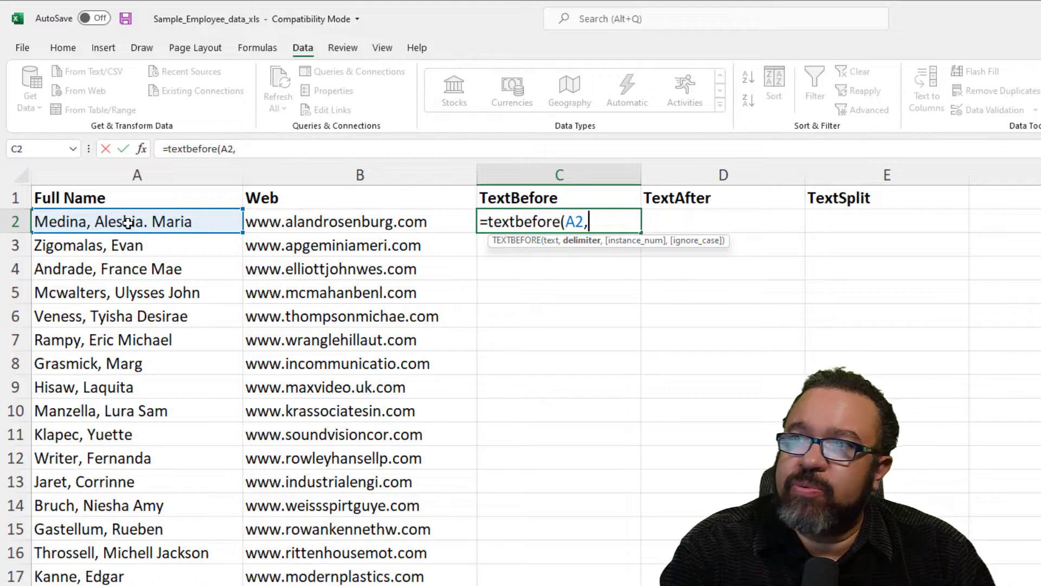
text(",")
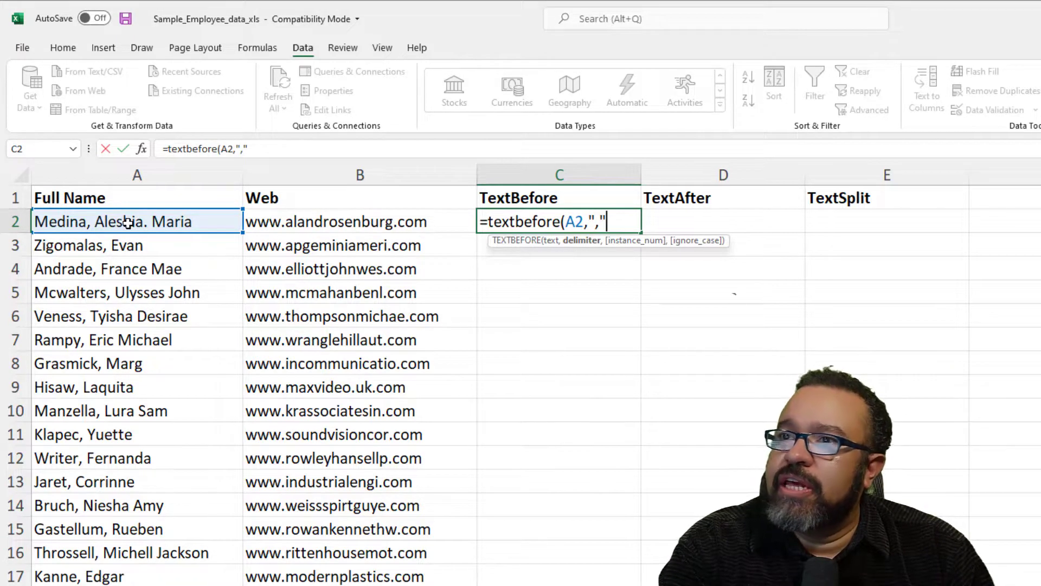
text(,1)
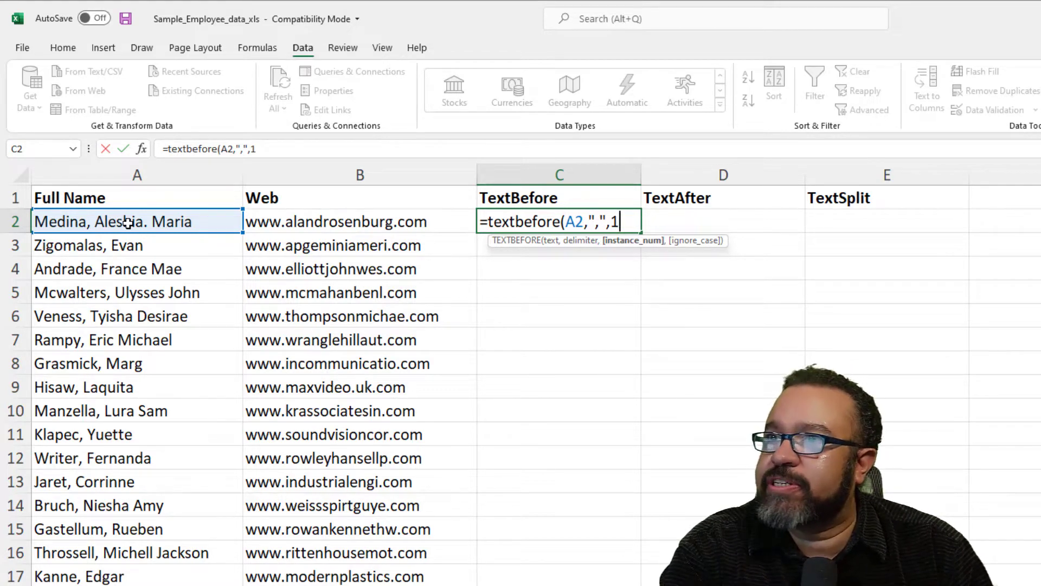
text(,)
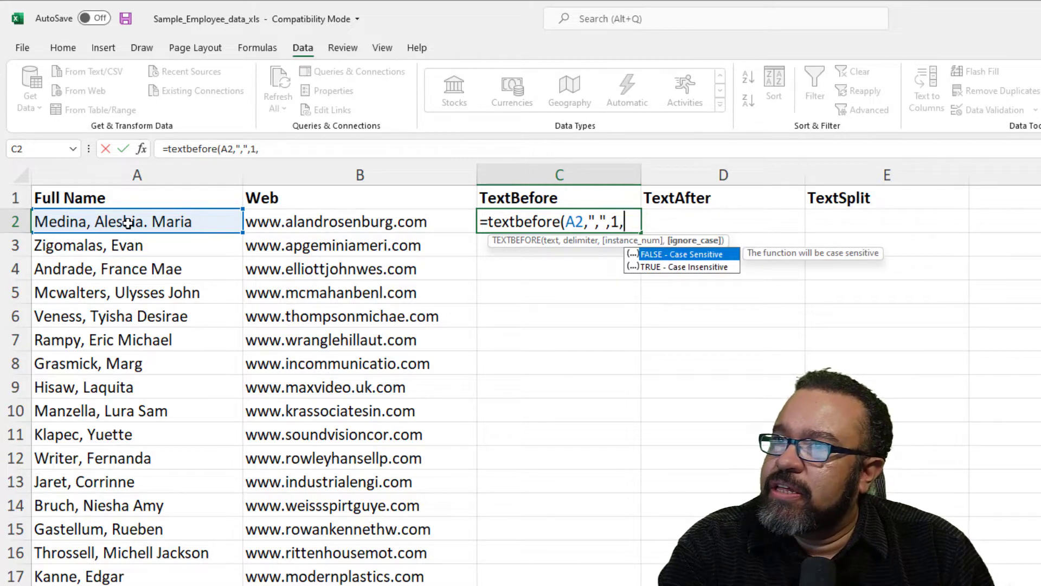
text(t)
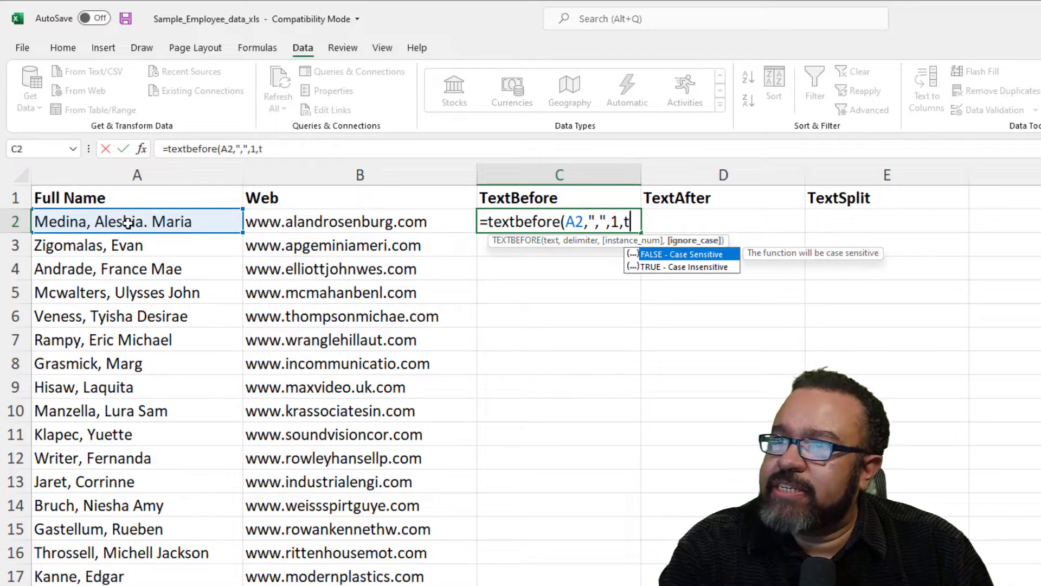
text(rue))
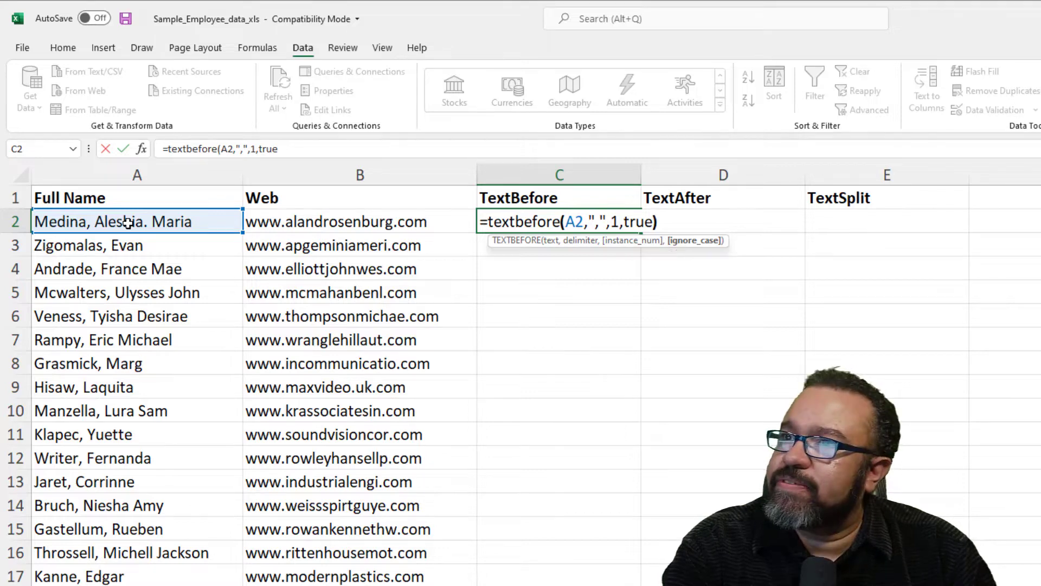
key(Return)
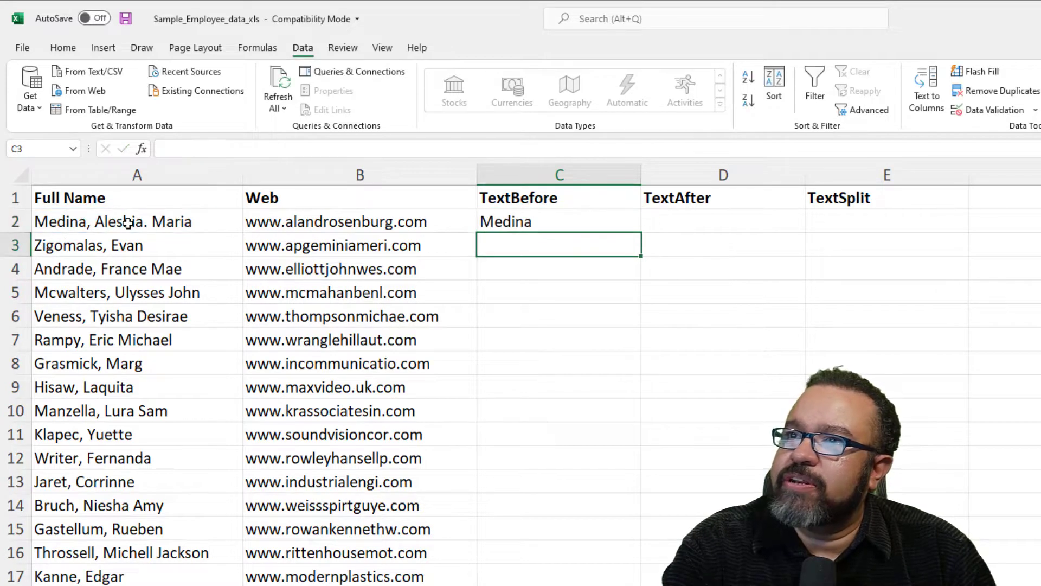
key(Up)
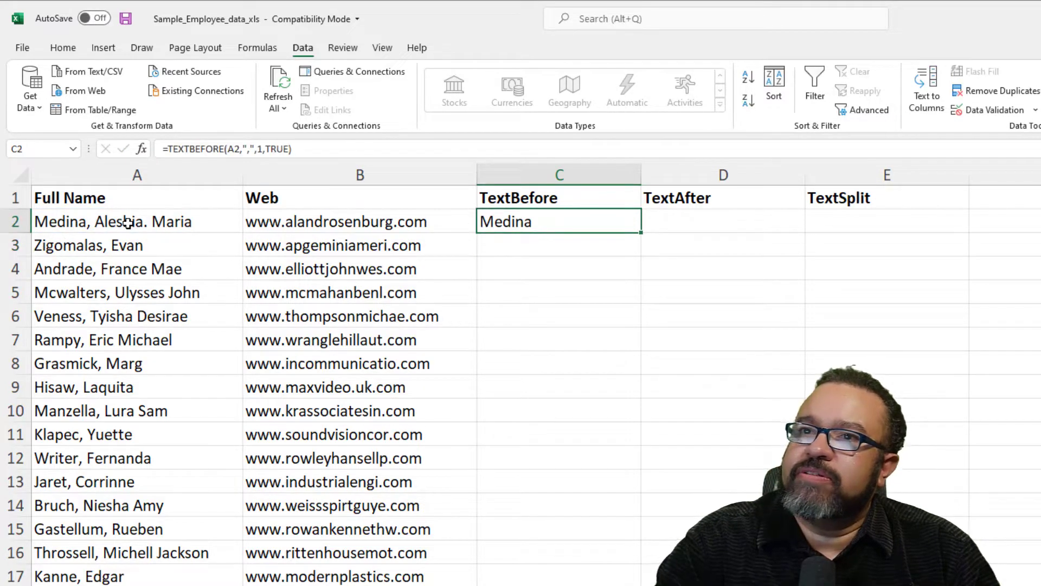
double_click(642, 234)
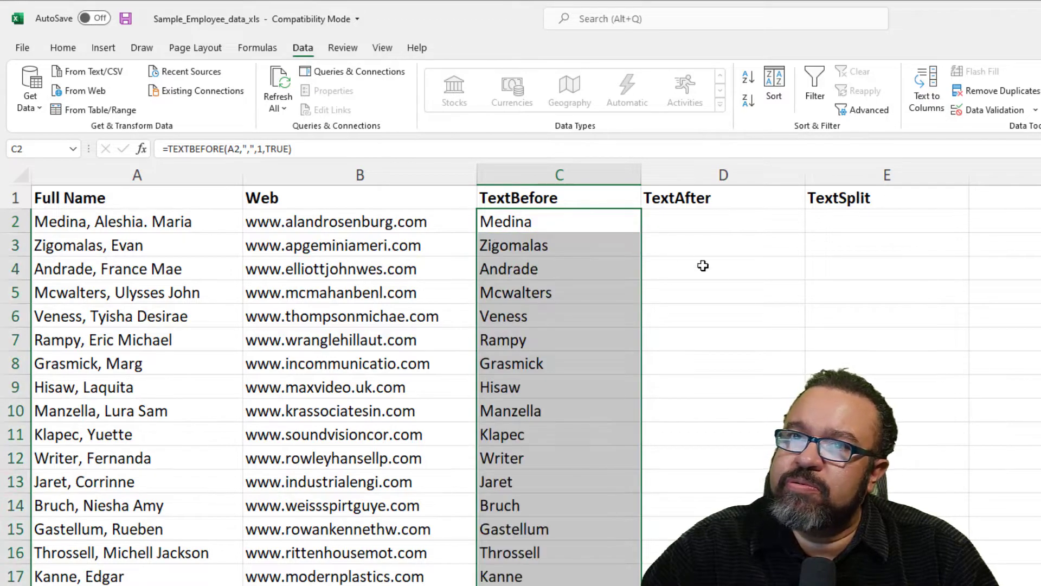
- Clear all the formulas in the TextBefore column from C2 down, and return to cell A1
click(569, 222)
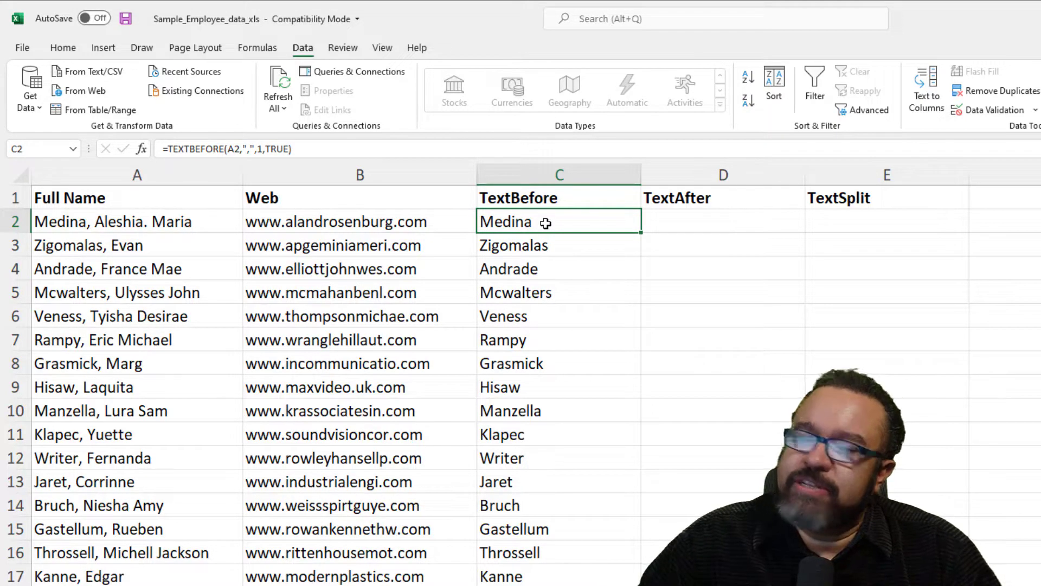
key(ctrl+shift+Down)
key(Delete)
key(ctrl+Home)
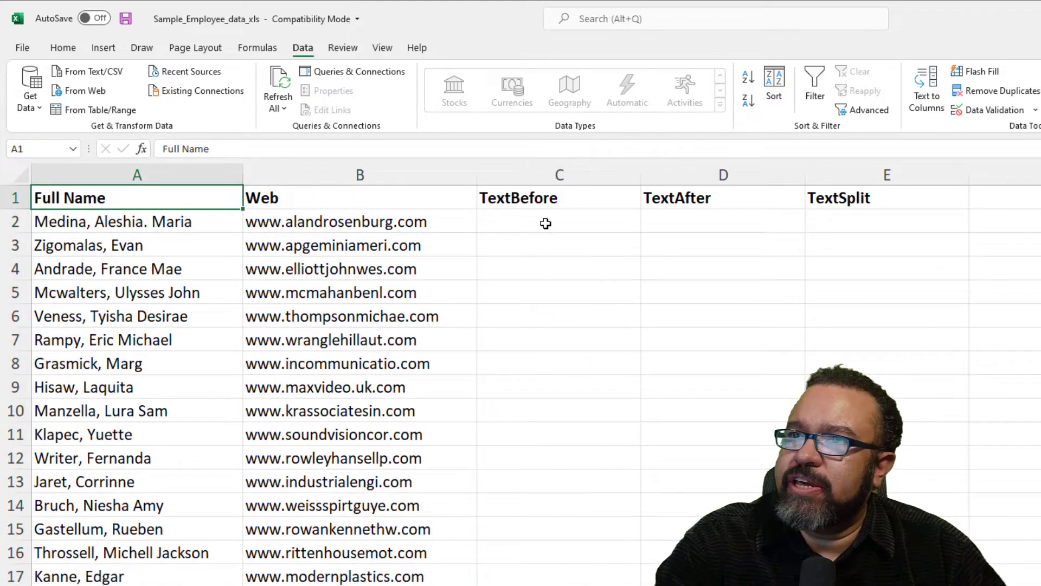
- Enter =TEXTBEFORE(A2," ",-1,TRUE) in C2 to extract the text before the last space, and fill it down column C
click(544, 221)
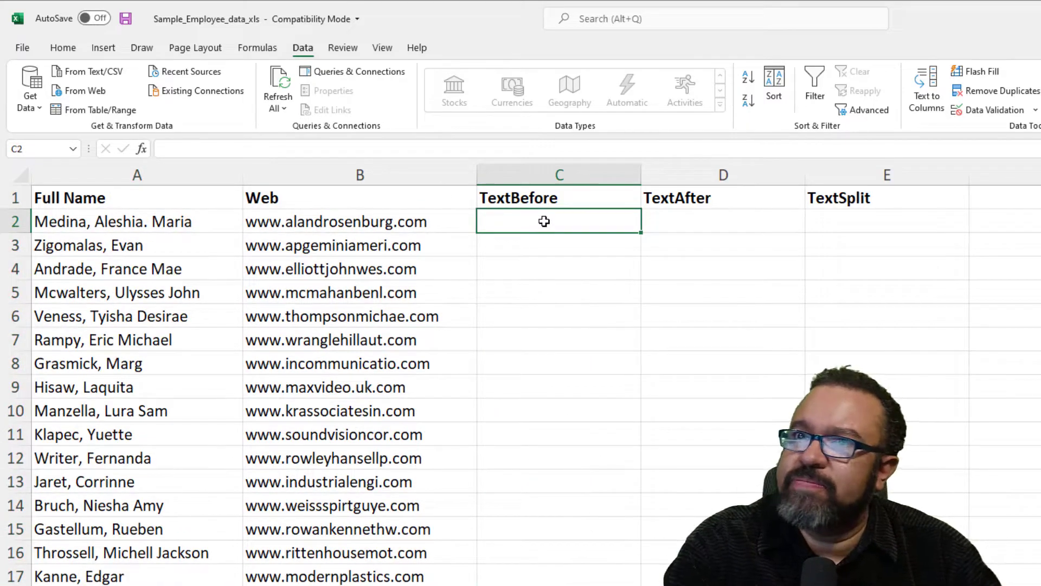
text(=t)
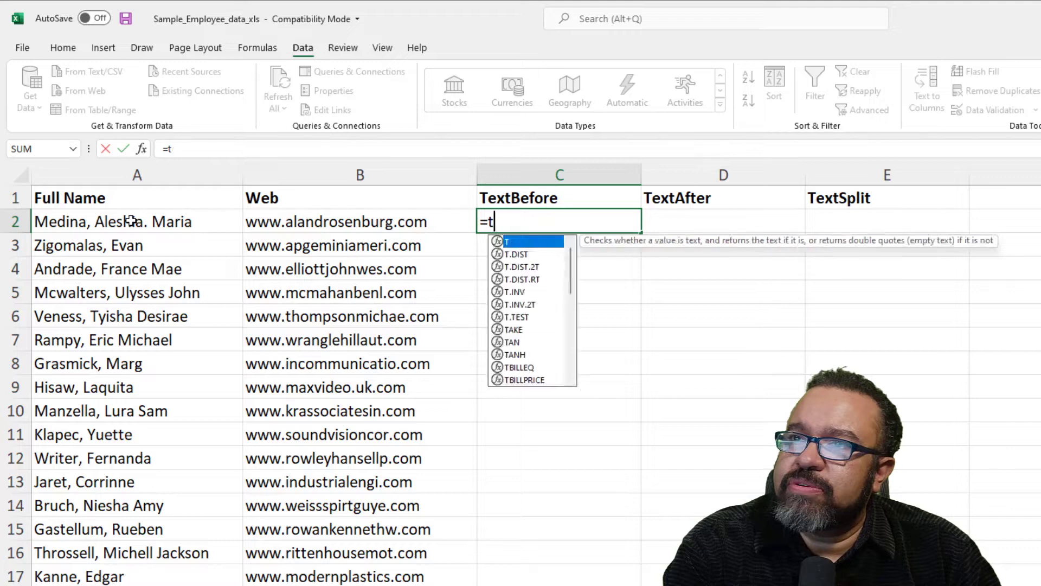
text(extbefore()
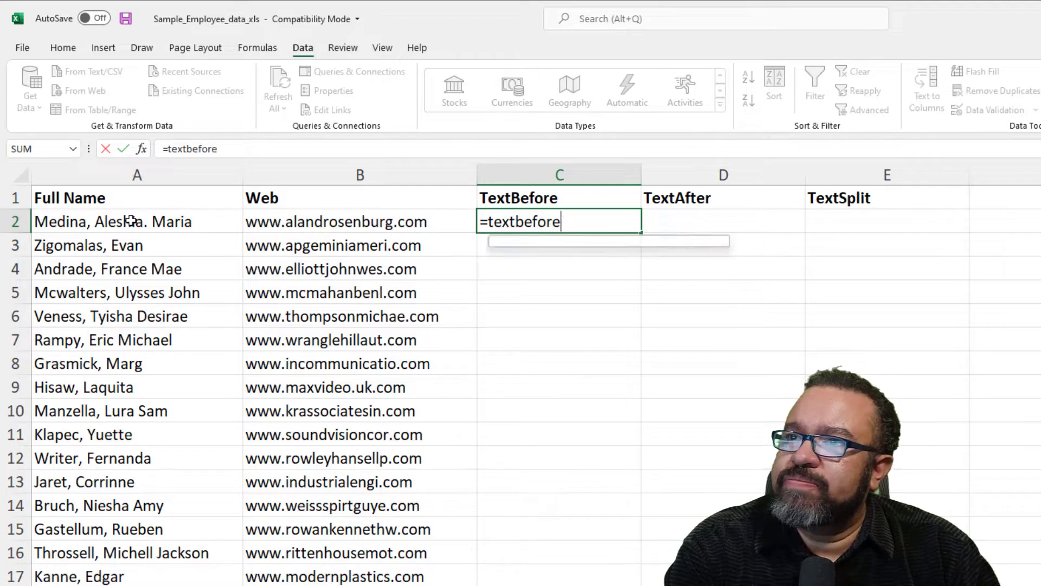
click(103, 219)
text(,)
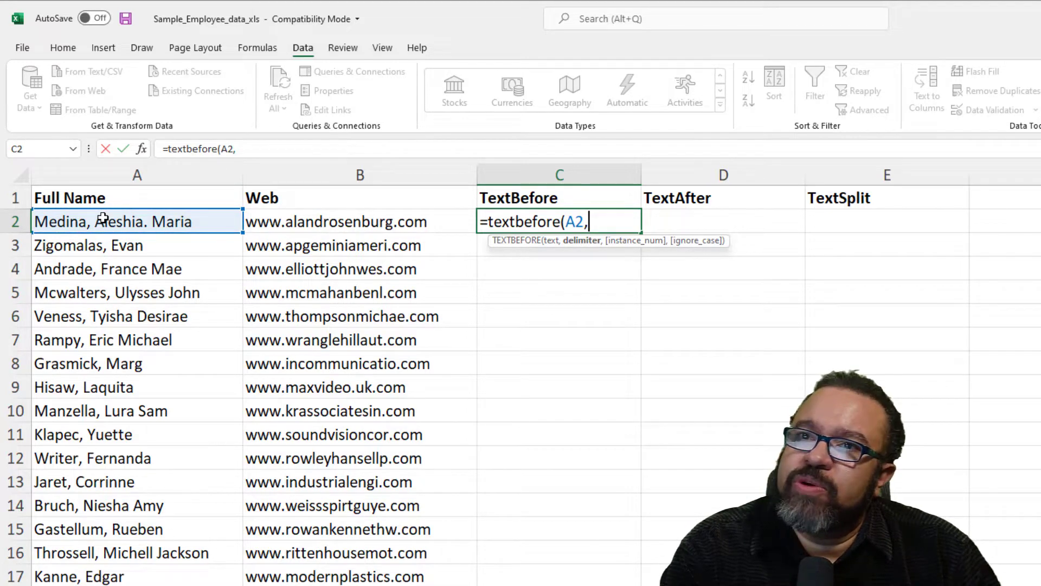
text(")
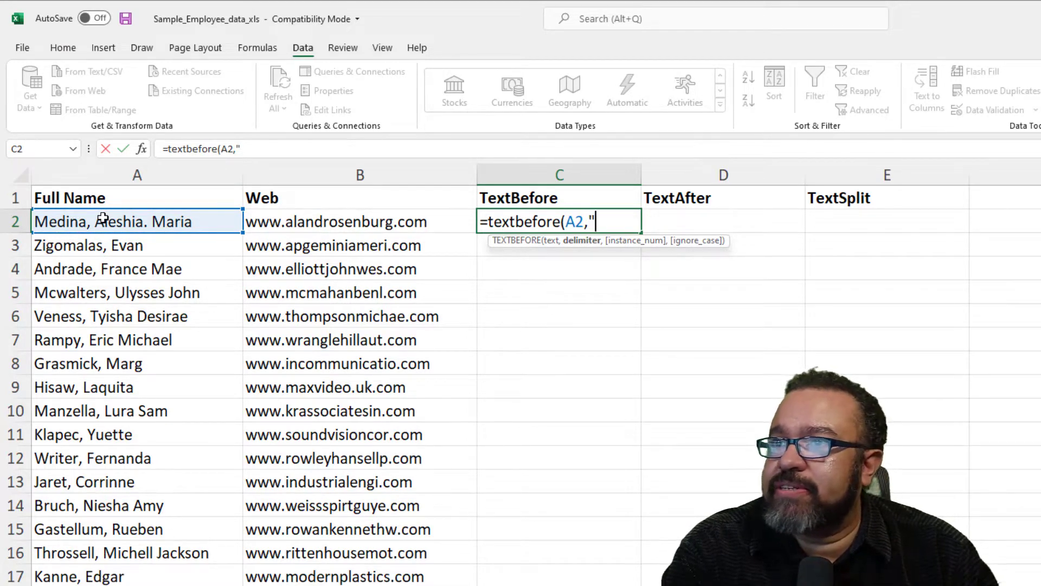
text( ",)
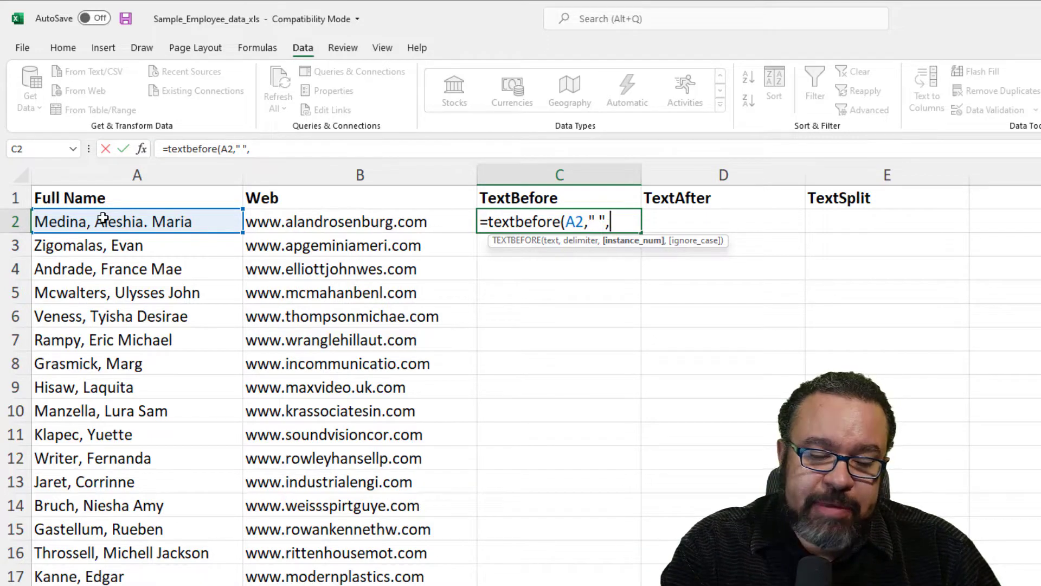
text(-1)
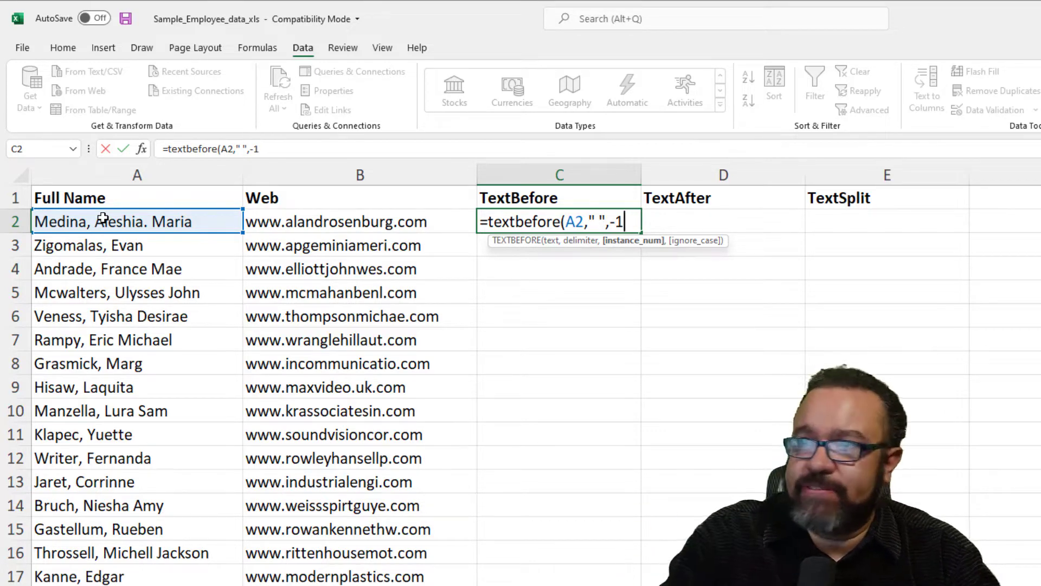
text(,)
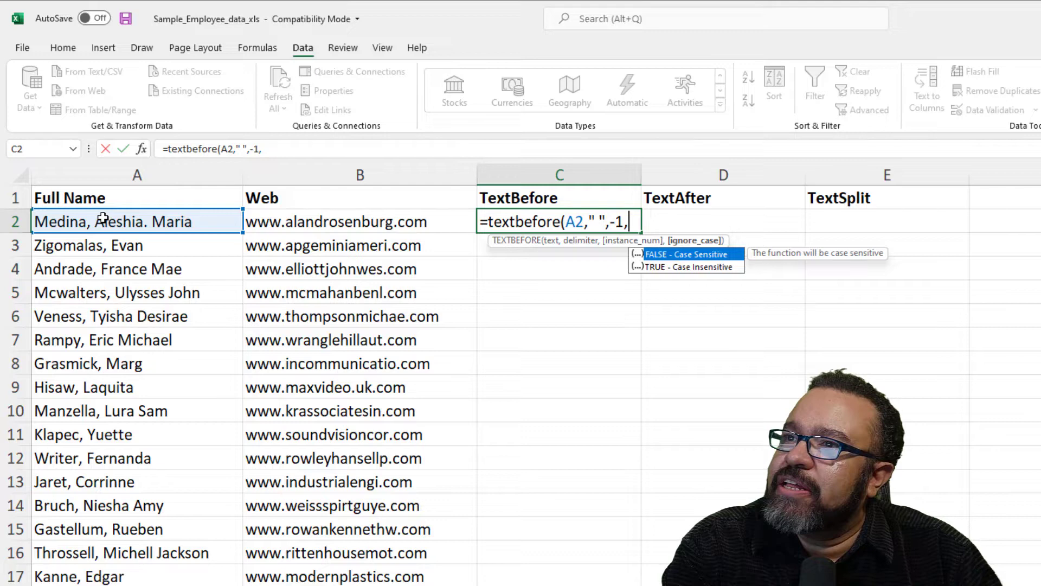
text(true)
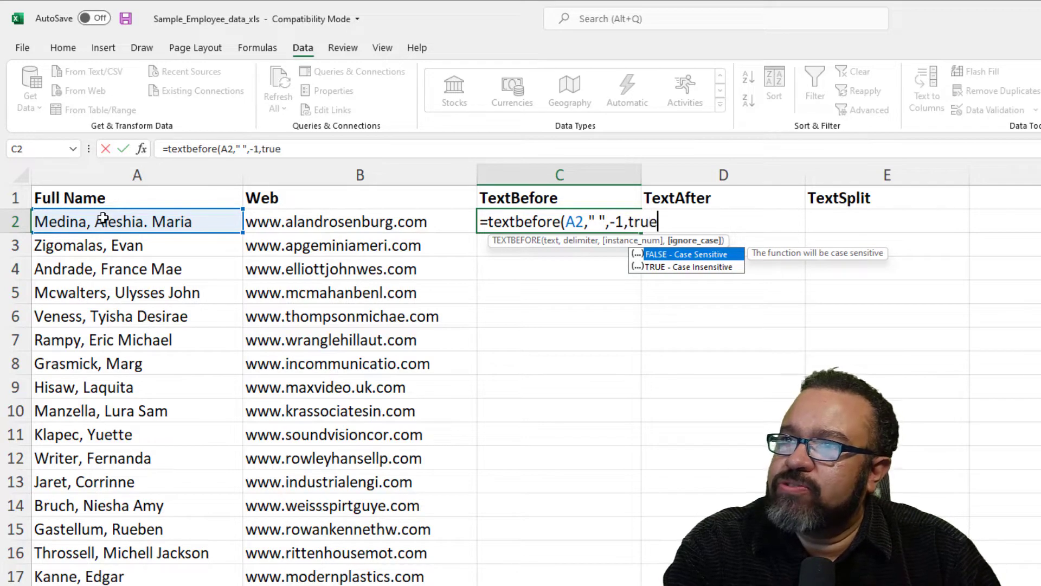
text())
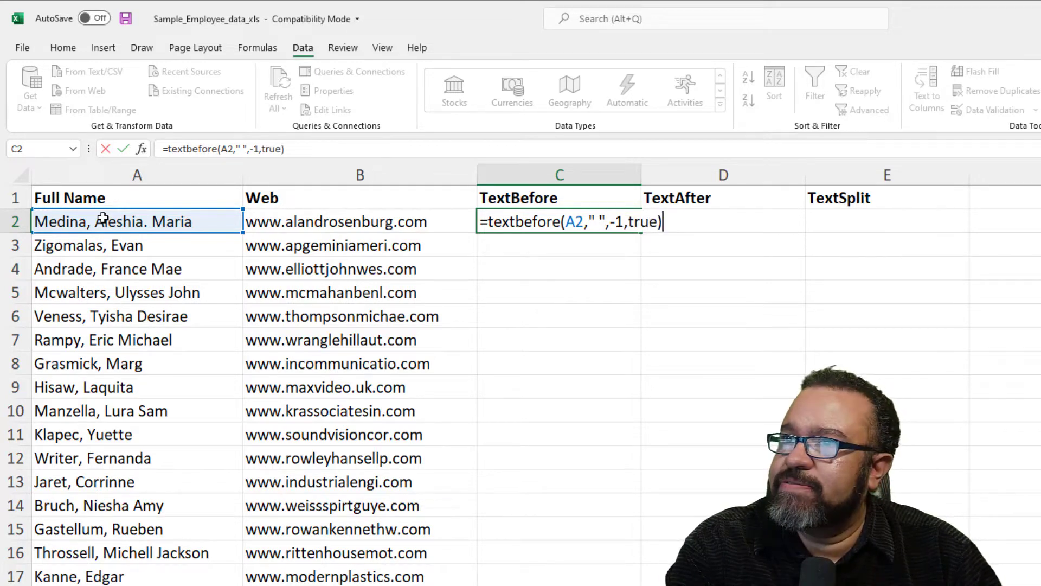
key(Return)
key(Up)
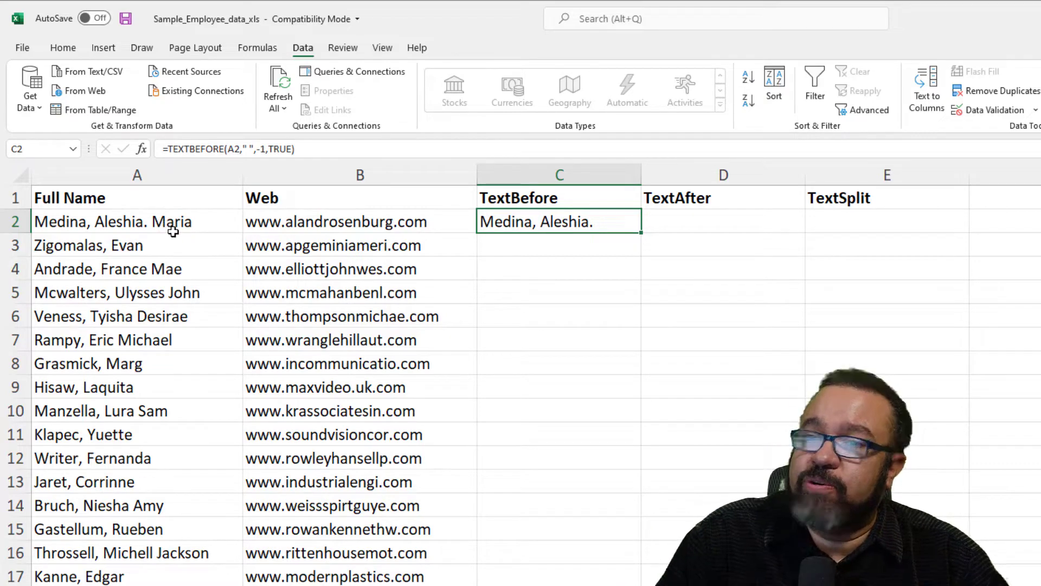
double_click(639, 232)
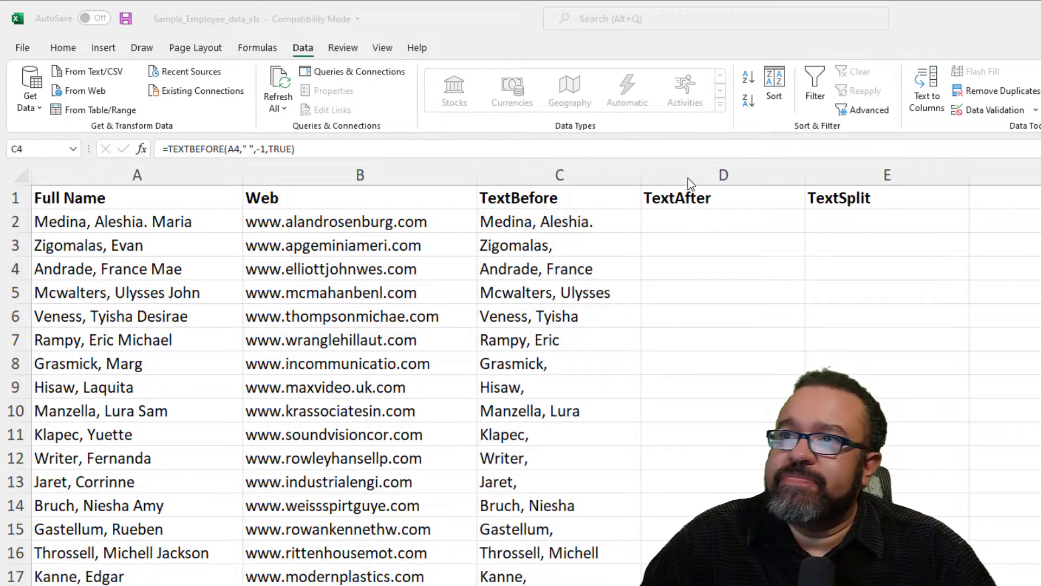
- Enter =TEXTAFTER(A2,", ",1,TRUE) in D2 to extract the text after the first comma and space, and fill it down column D
click(670, 221)
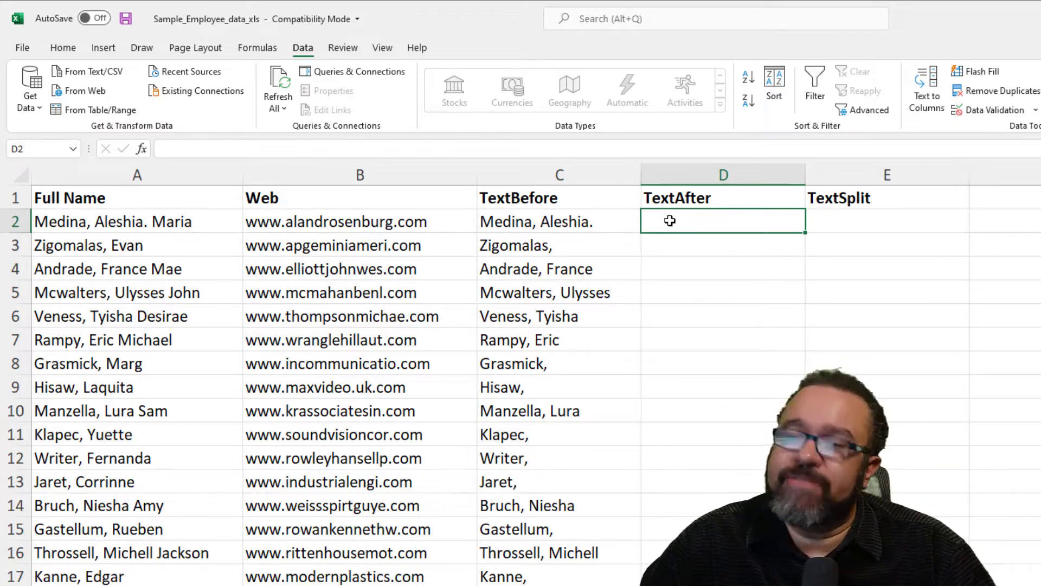
text(=)
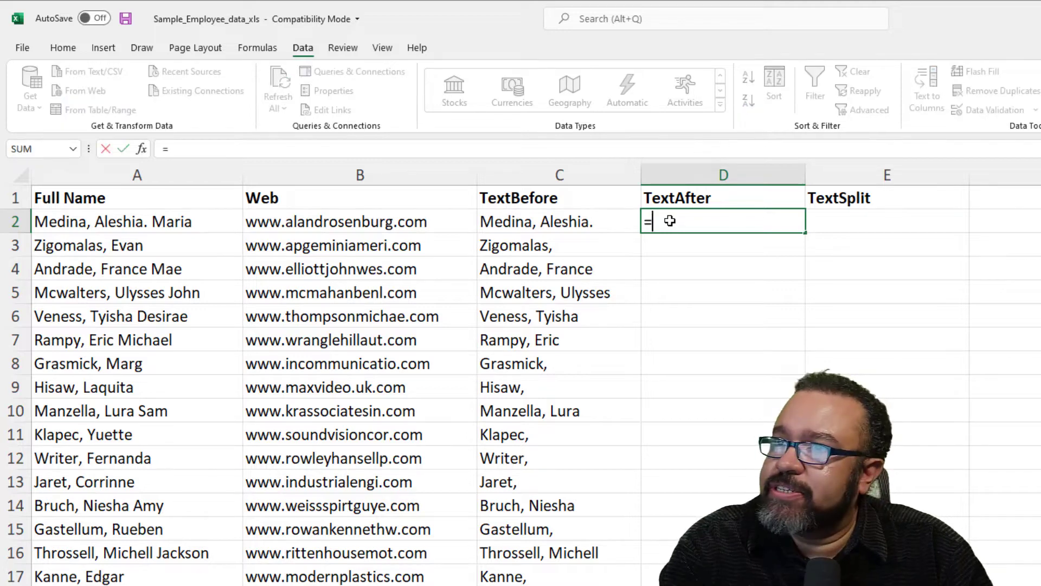
text(textafter()
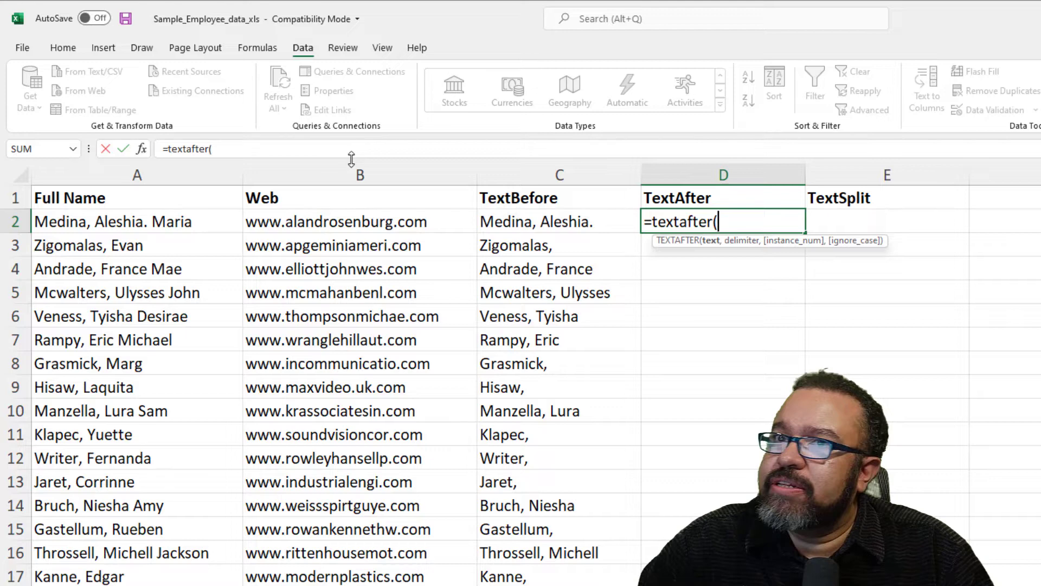
click(121, 223)
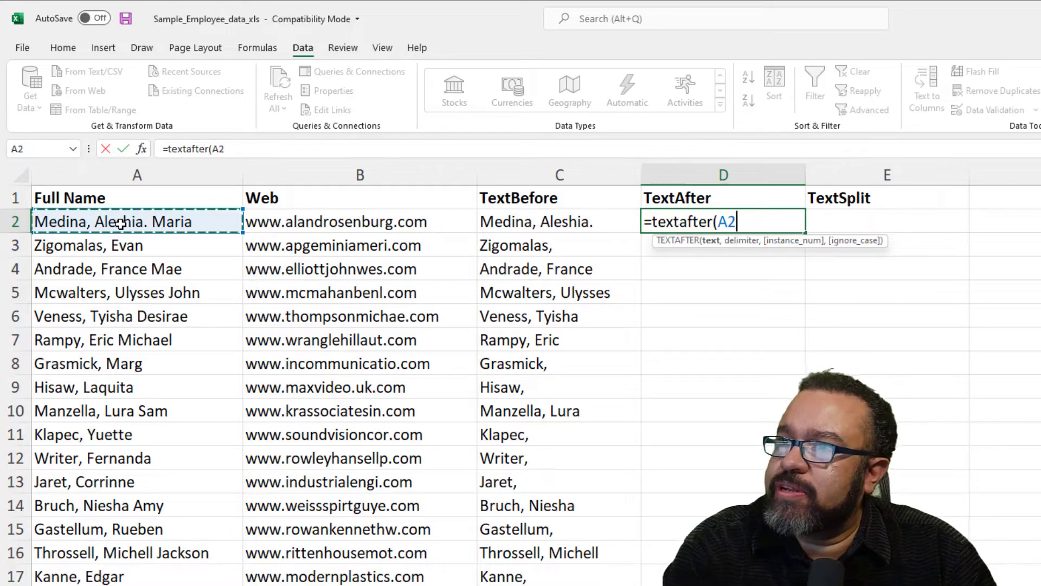
text(,)
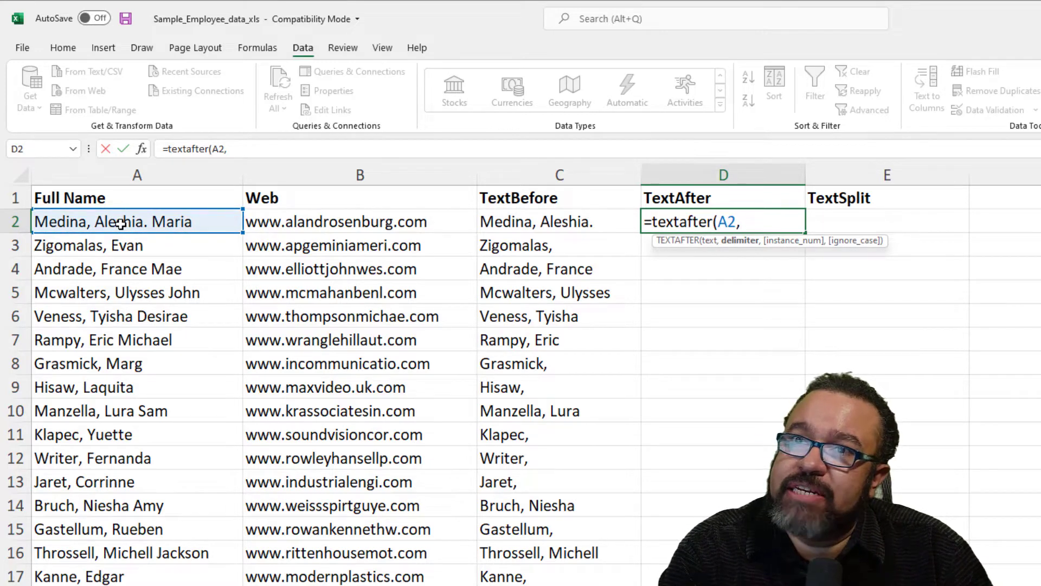
text(")
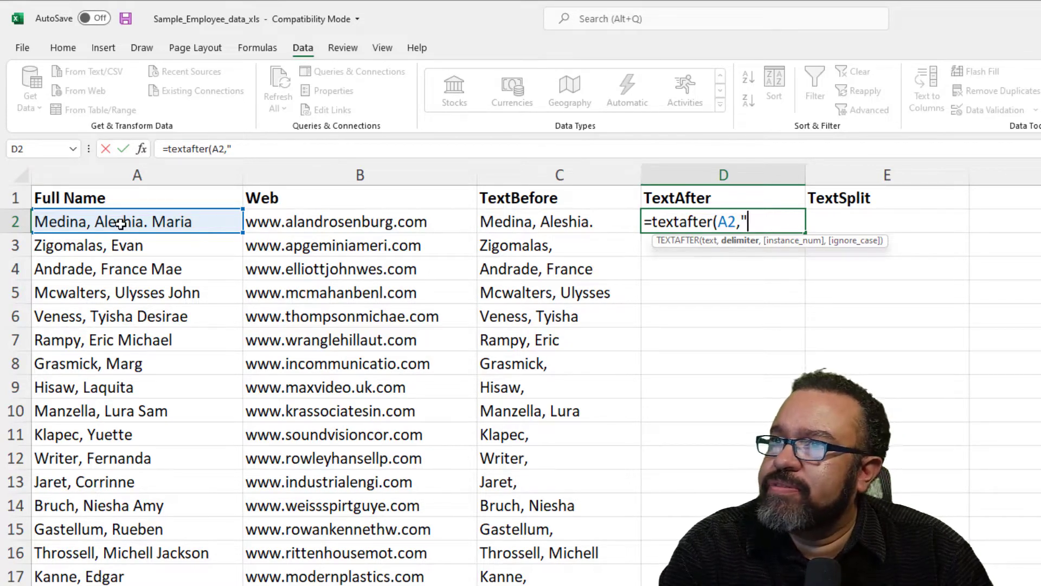
text(,)
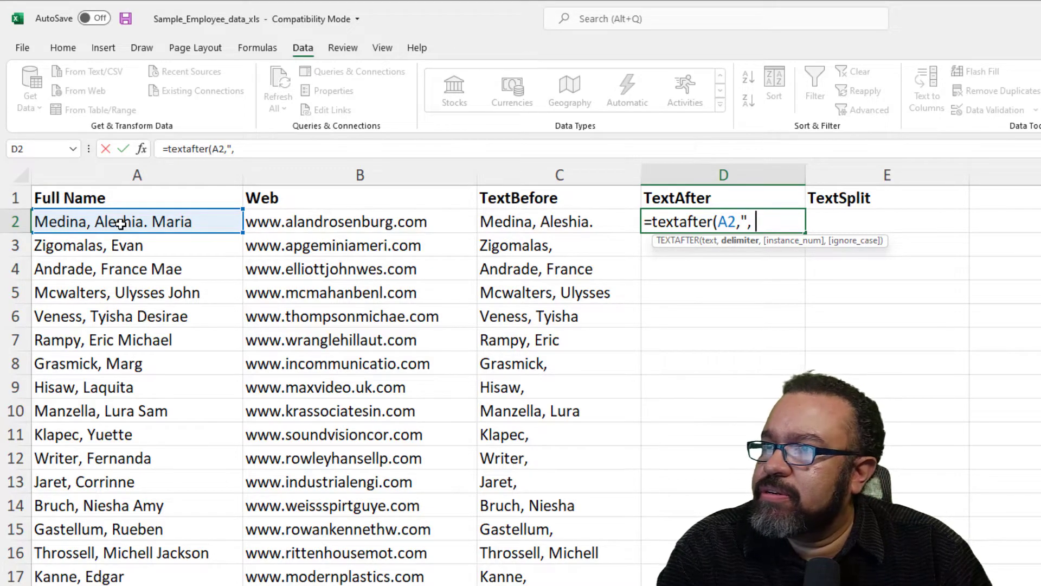
text( ",1)
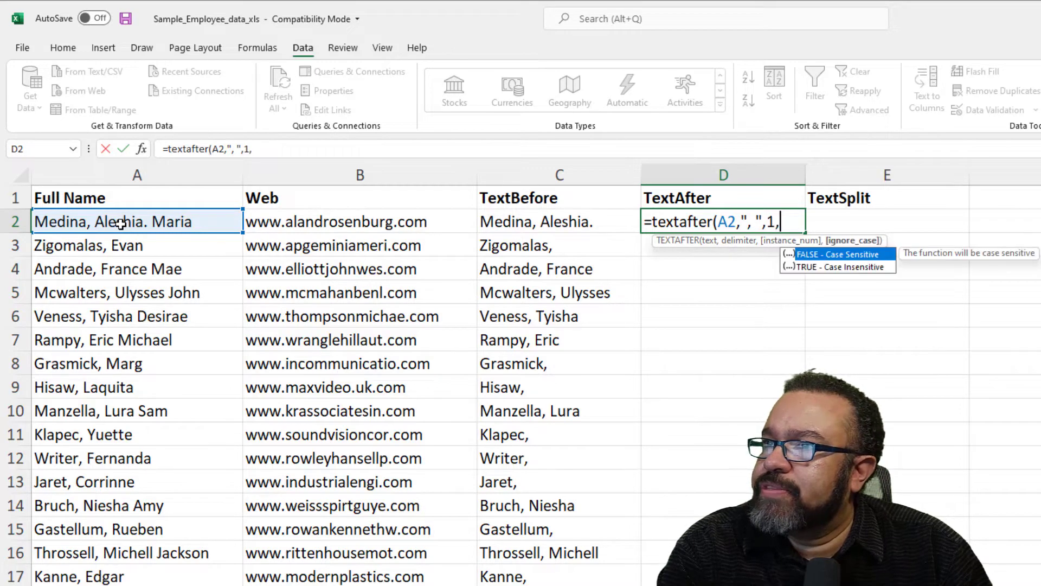
text(,true))
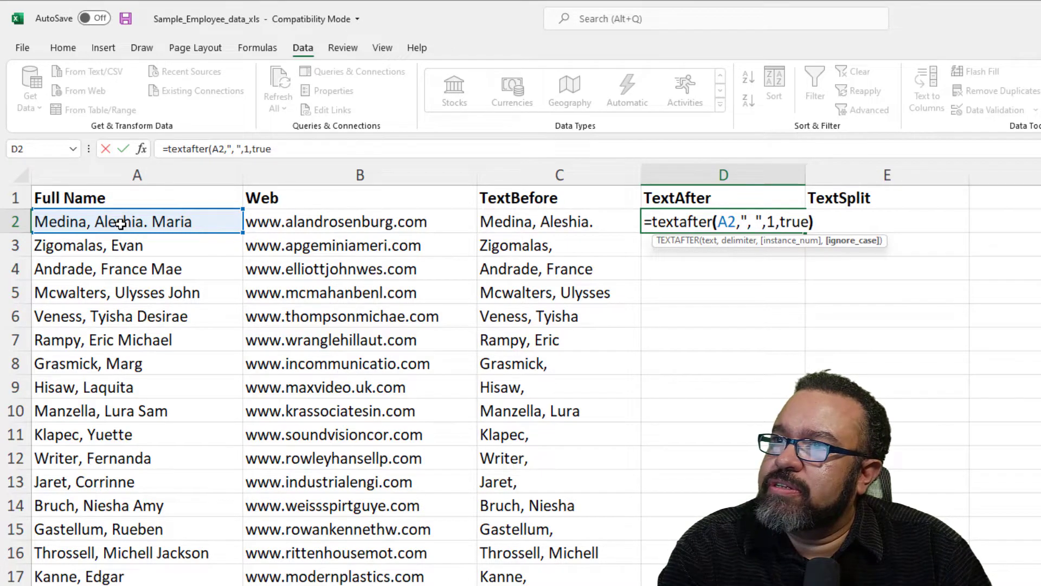
key(Return)
key(Up)
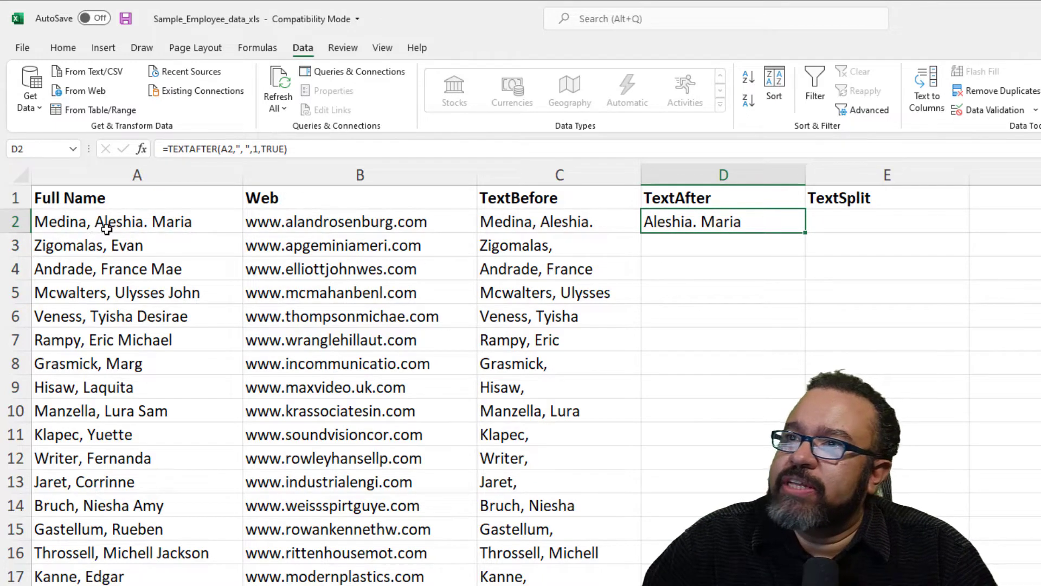
double_click(806, 233)
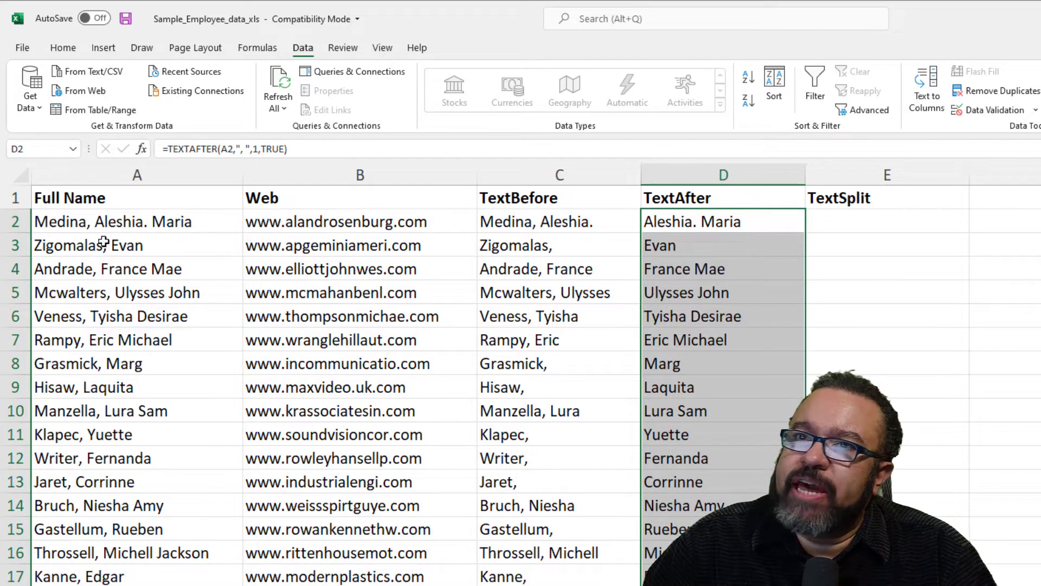
- Check the extracted TextAfter results in column D against the full names in column A, including the rows further down
click(678, 303)
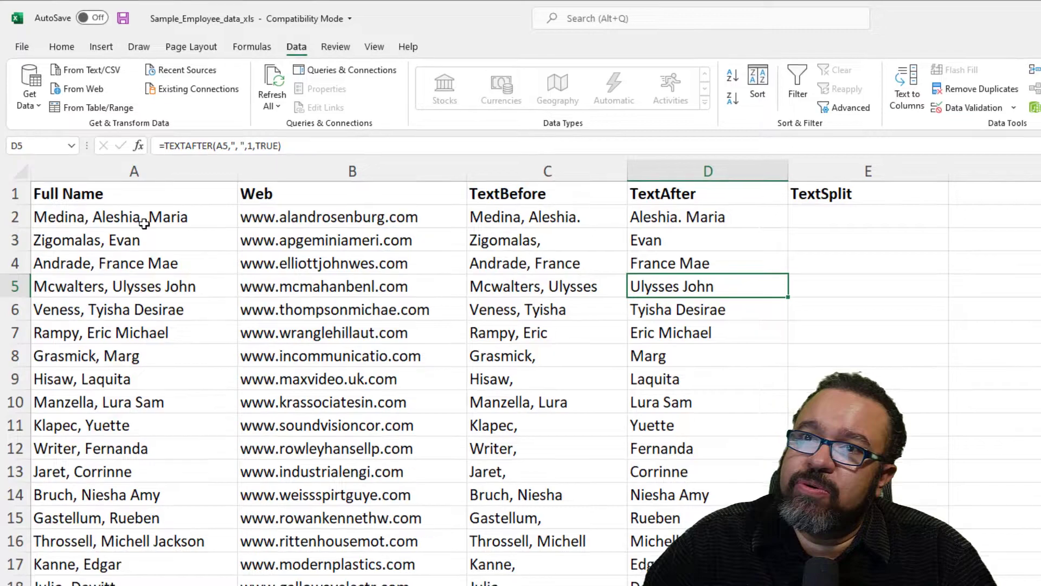
click(144, 221)
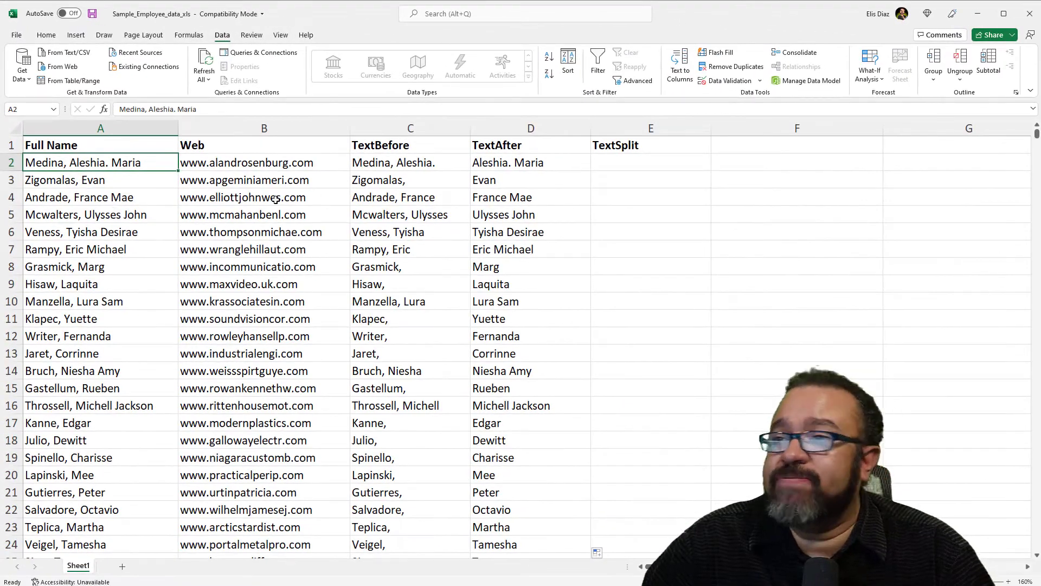
click(526, 175)
click(524, 168)
scroll(476, 249, down, 4)
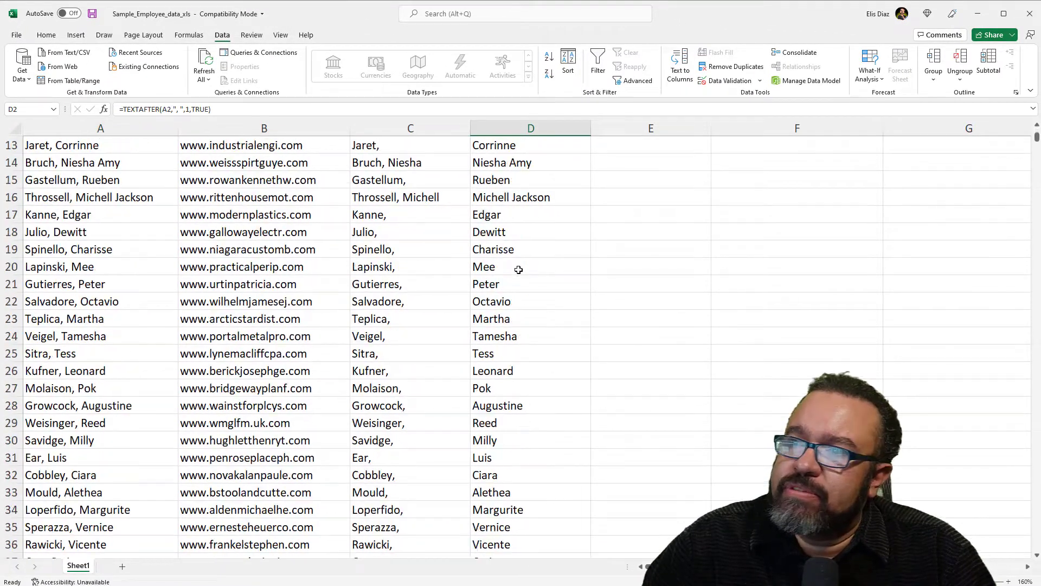
scroll(467, 244, up, 4)
- Enter =TEXTSPLIT(A2,",",,TRUE) in E2 to split the full name into columns at the comma, ignoring empty cells
key(Right)
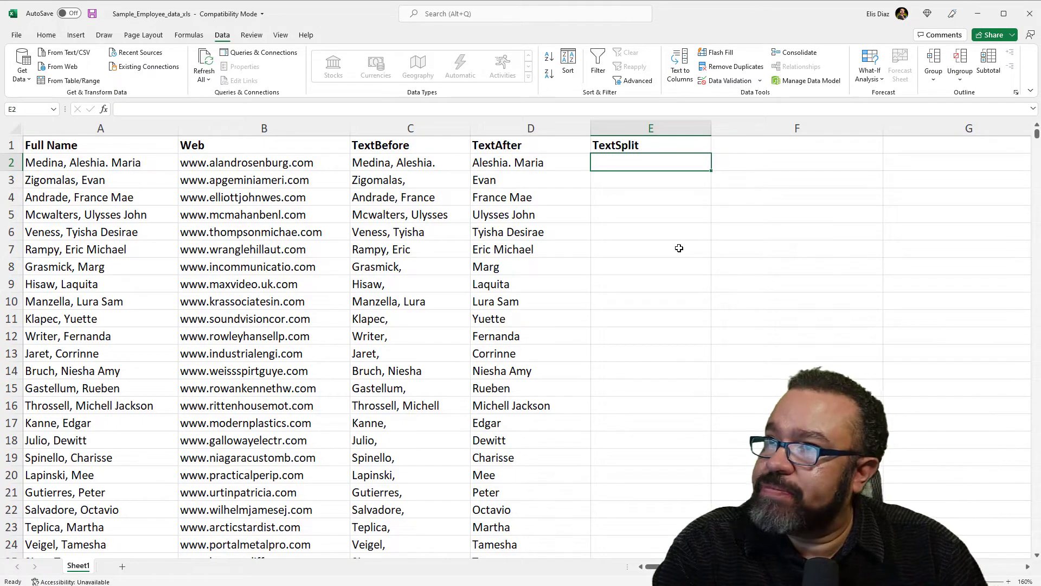
text(=t)
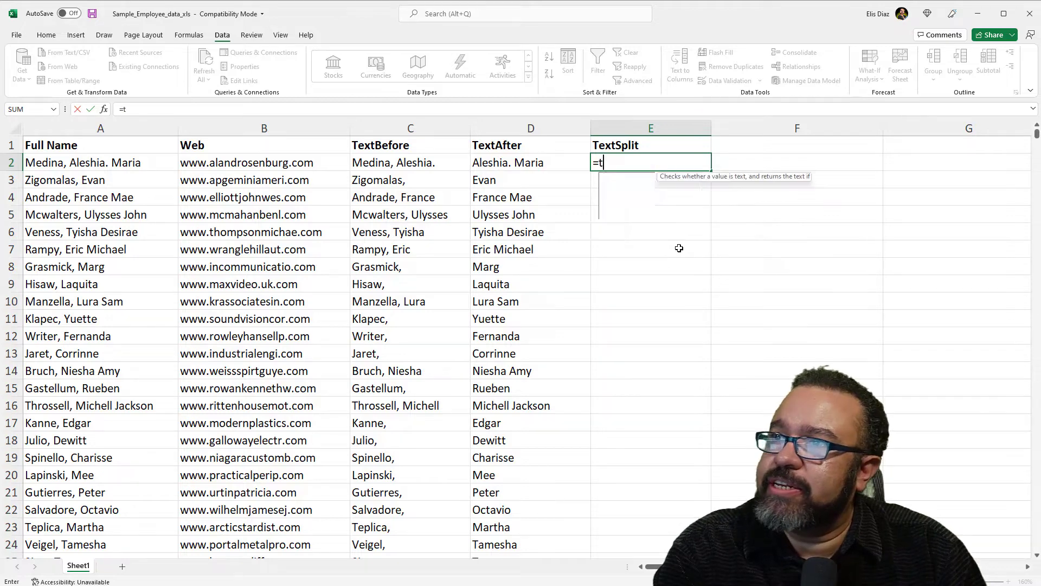
text(extsplit()
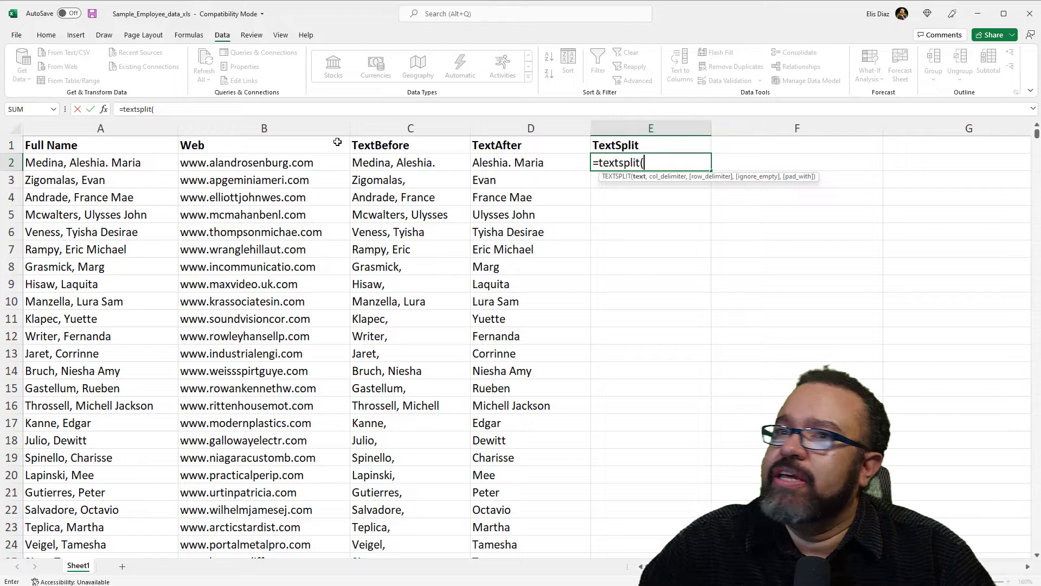
click(114, 163)
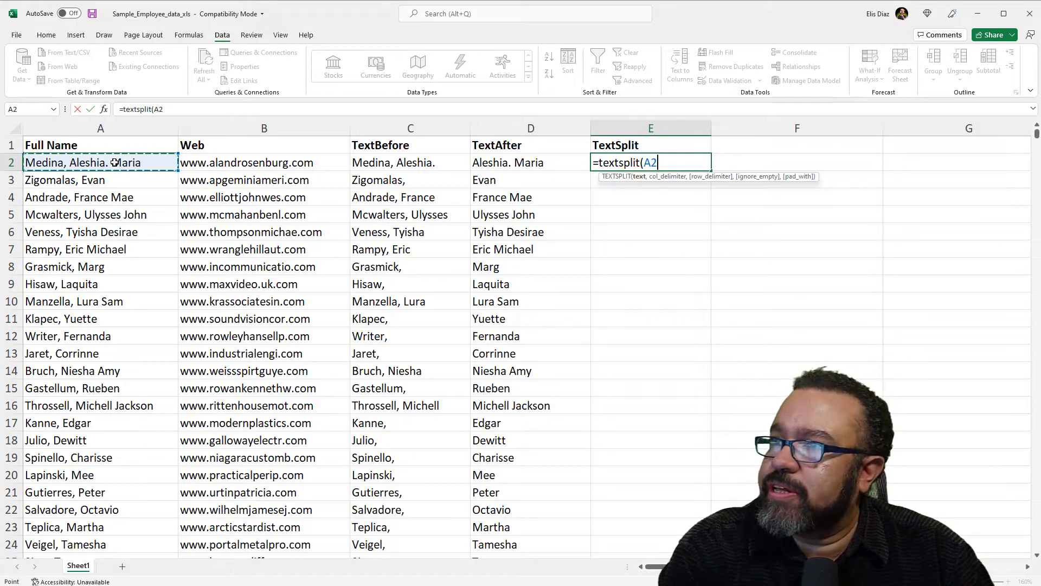
text(,")
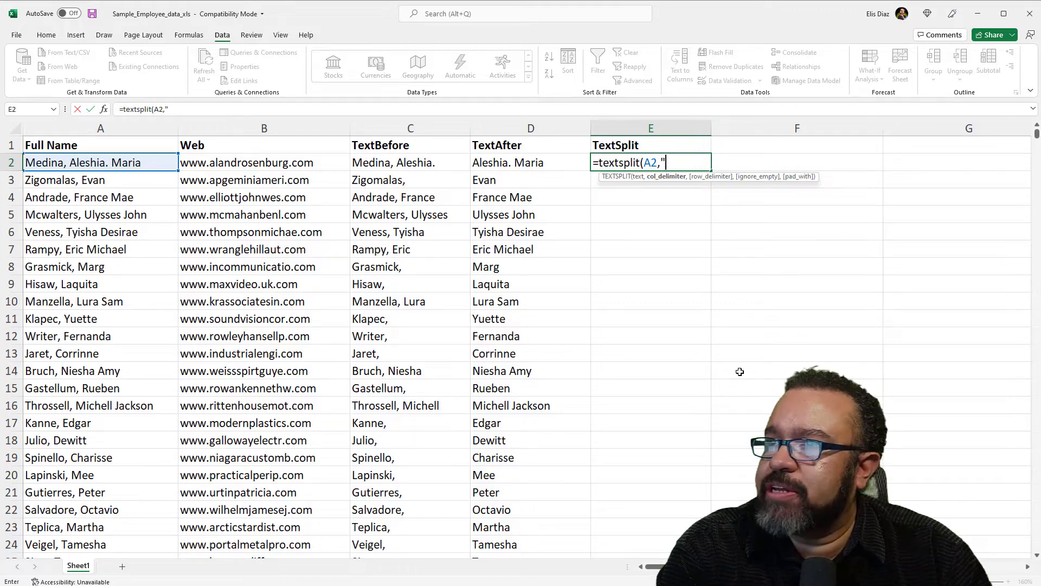
text(,)
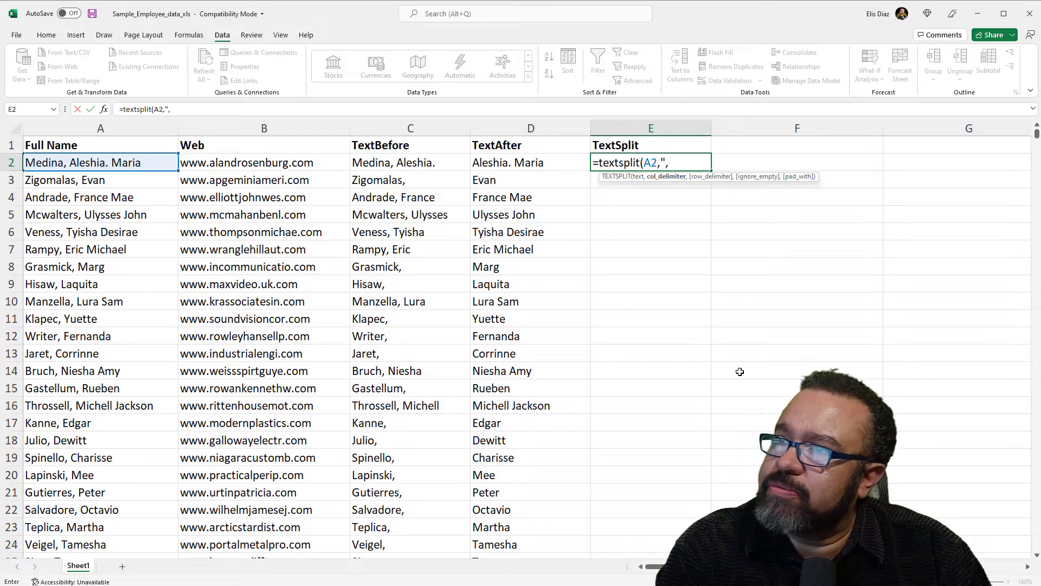
text(")
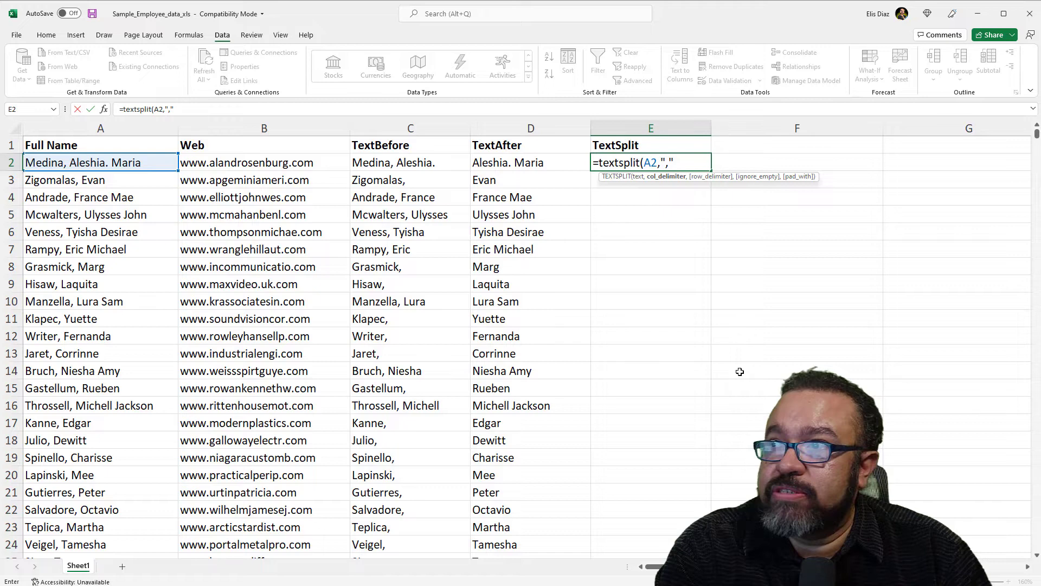
text(,)
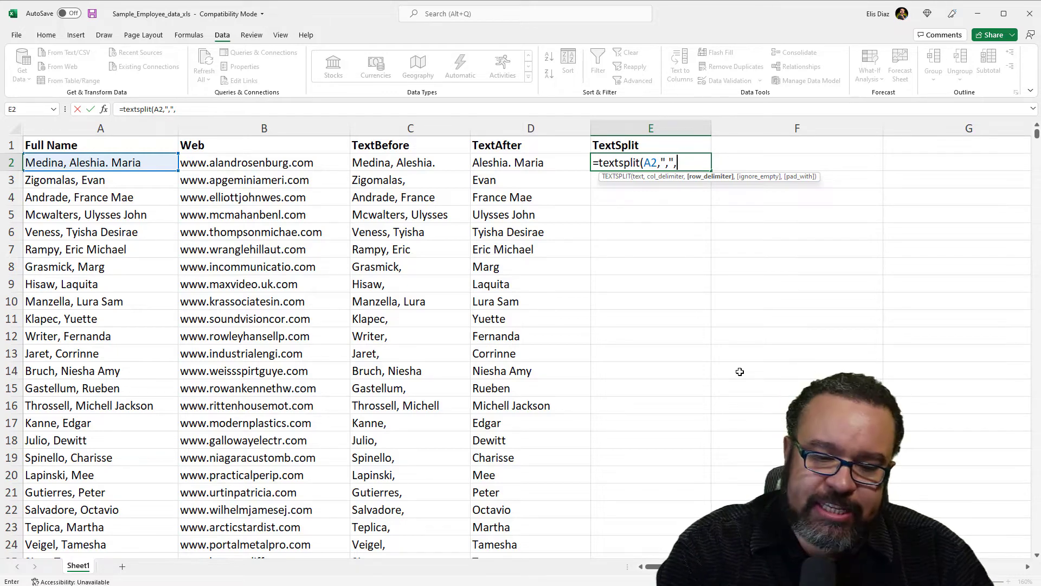
text(,)
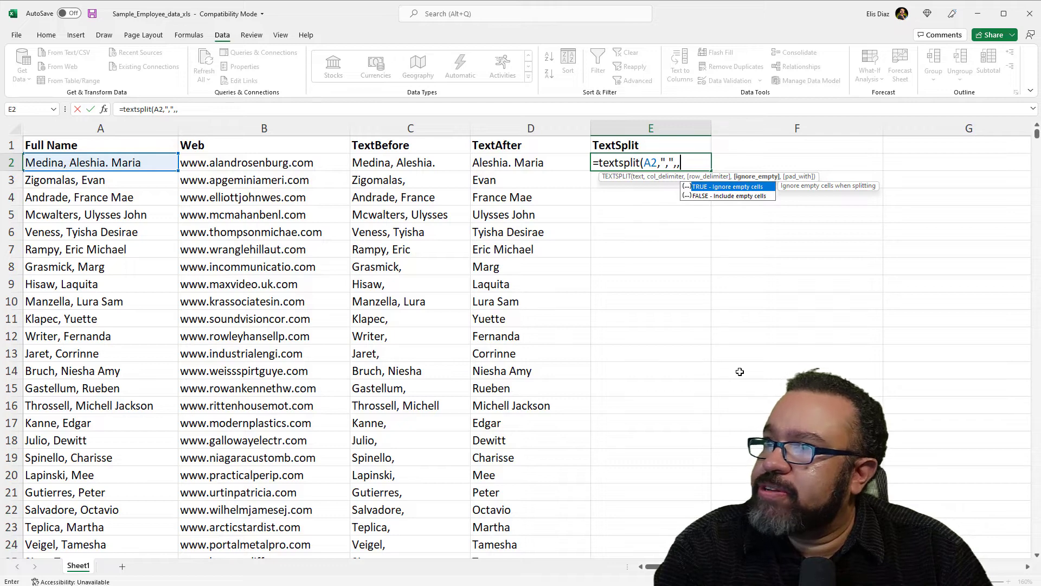
text(true)
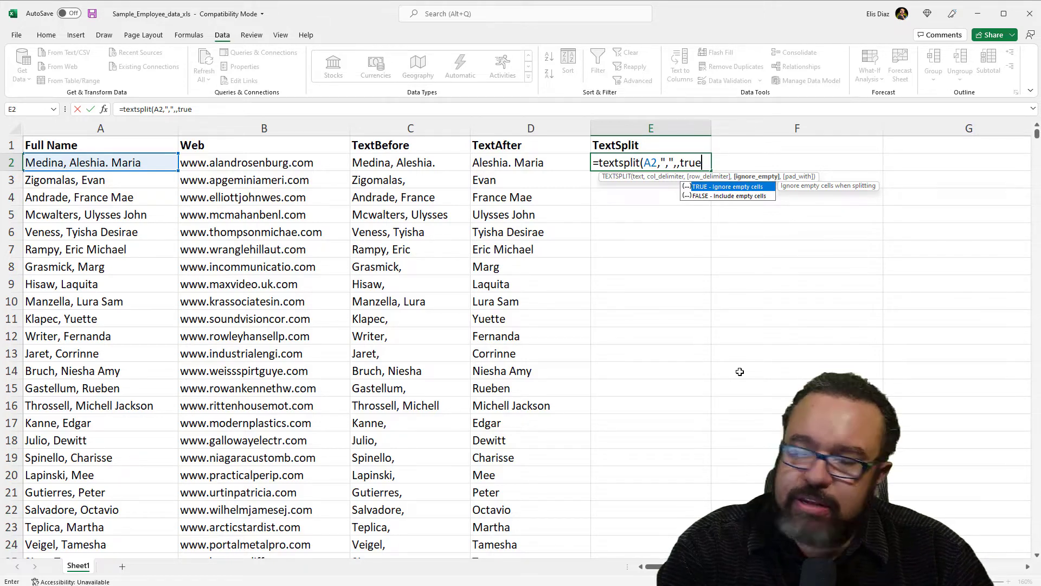
text())
key(Return)
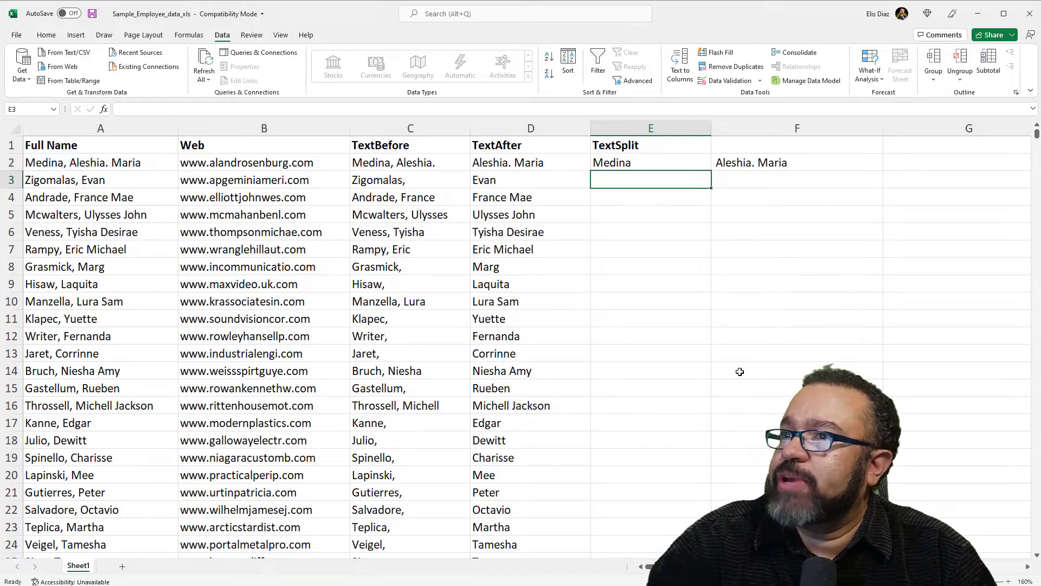
- Inspect the TEXTSPLIT formula behind the split name parts in E2 and F2
click(635, 160)
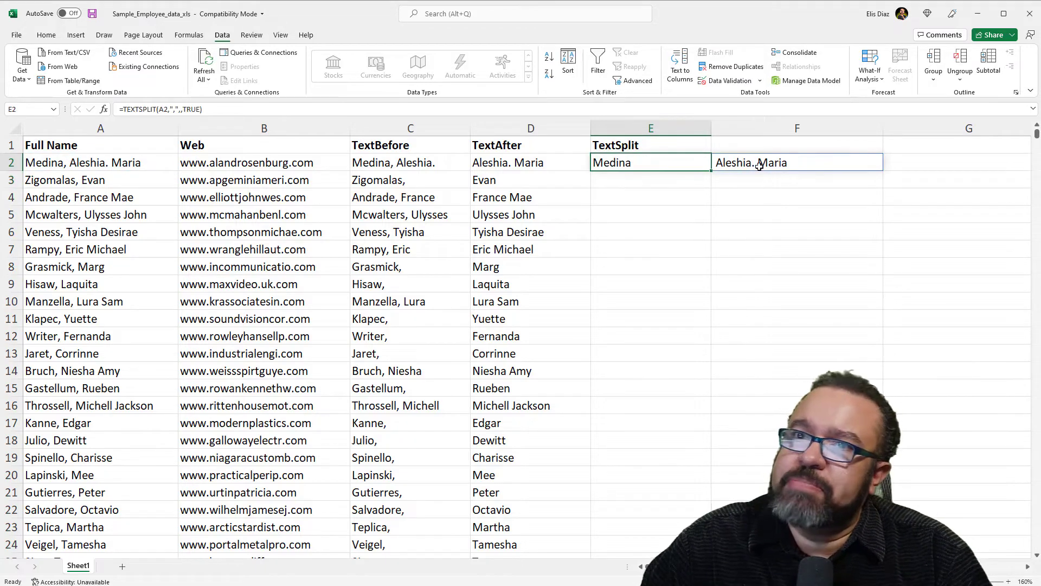
click(781, 166)
click(688, 163)
- Try to copy the spilled name part in F2 on its own to F4, and cancel the copy
click(770, 166)
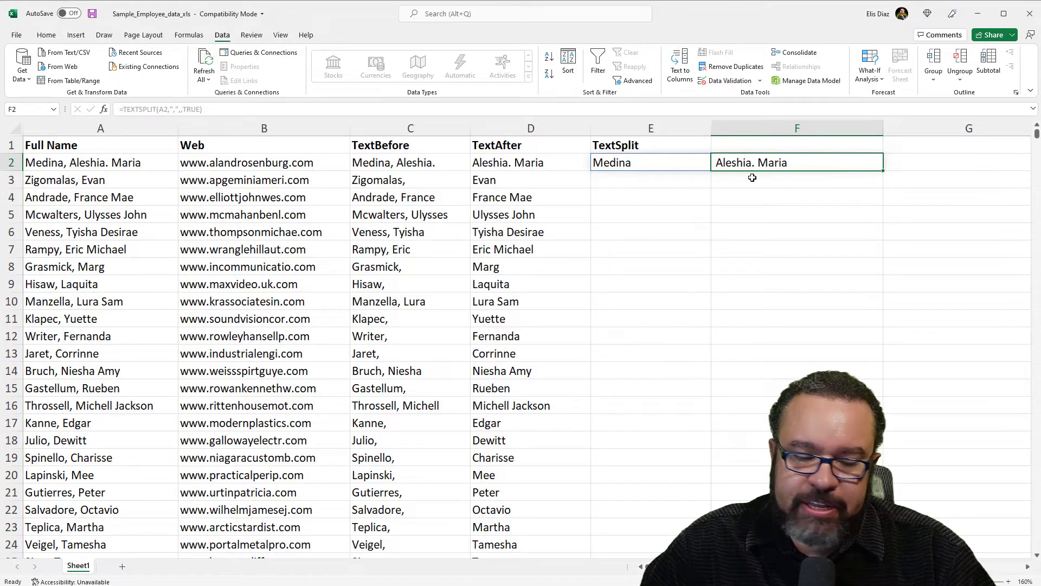
key(ctrl+c)
click(742, 204)
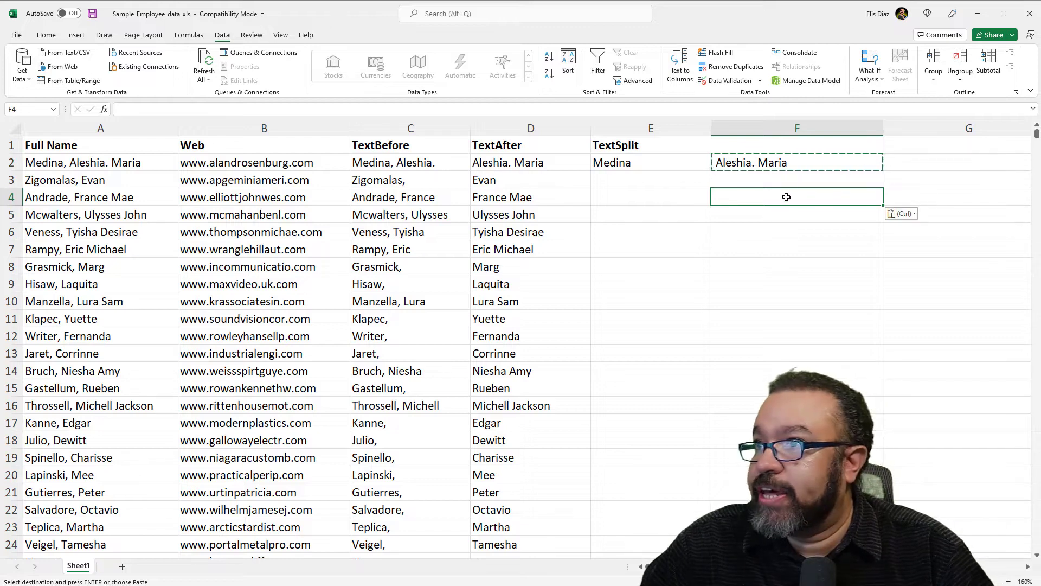
key(Escape)
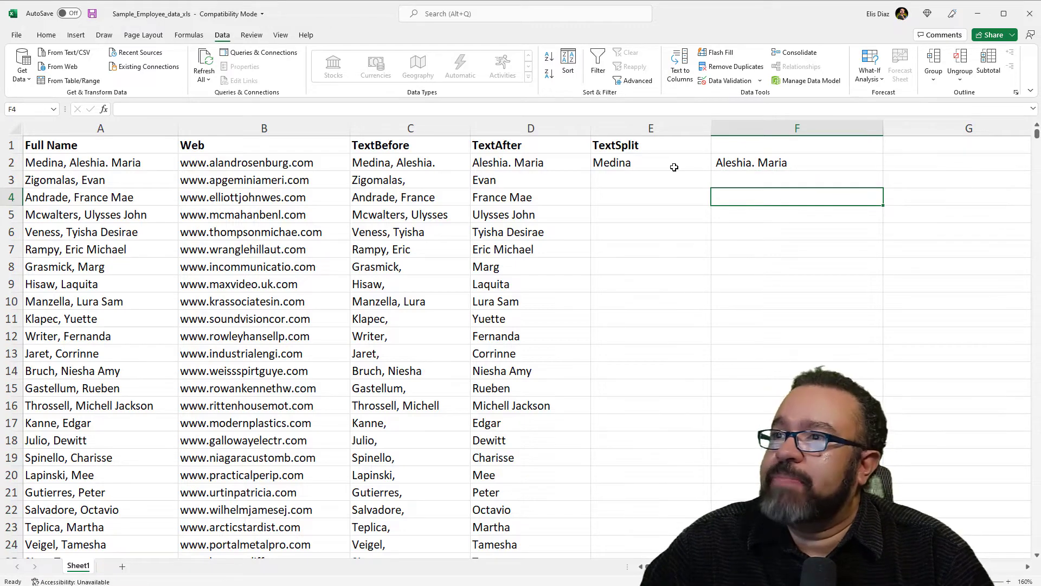
- Copy the split result in E2:F2 and paste it as values only, starting at E4
click(637, 167)
drag(638, 167, 771, 166)
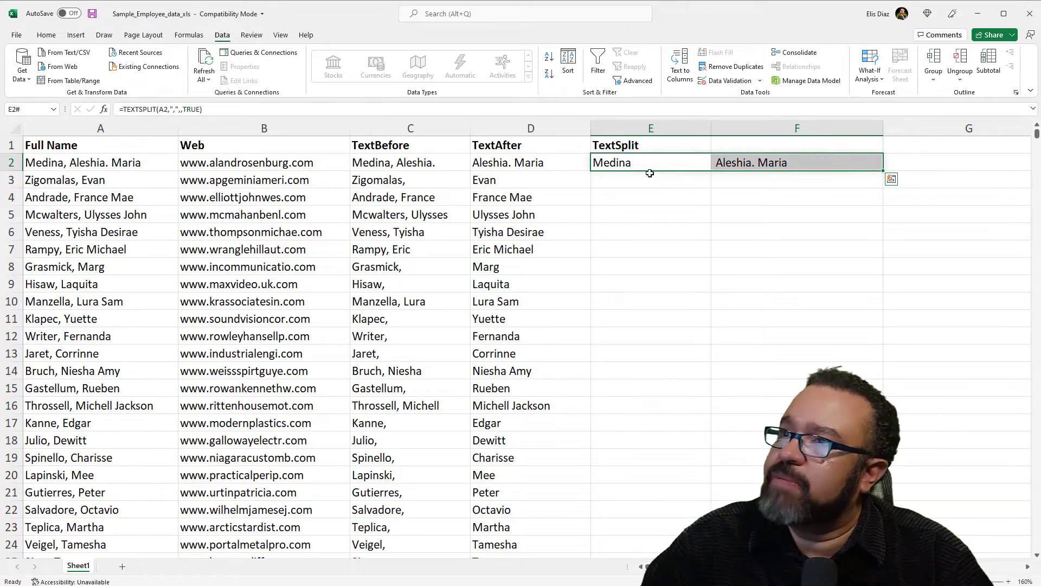
drag(649, 169, 743, 159)
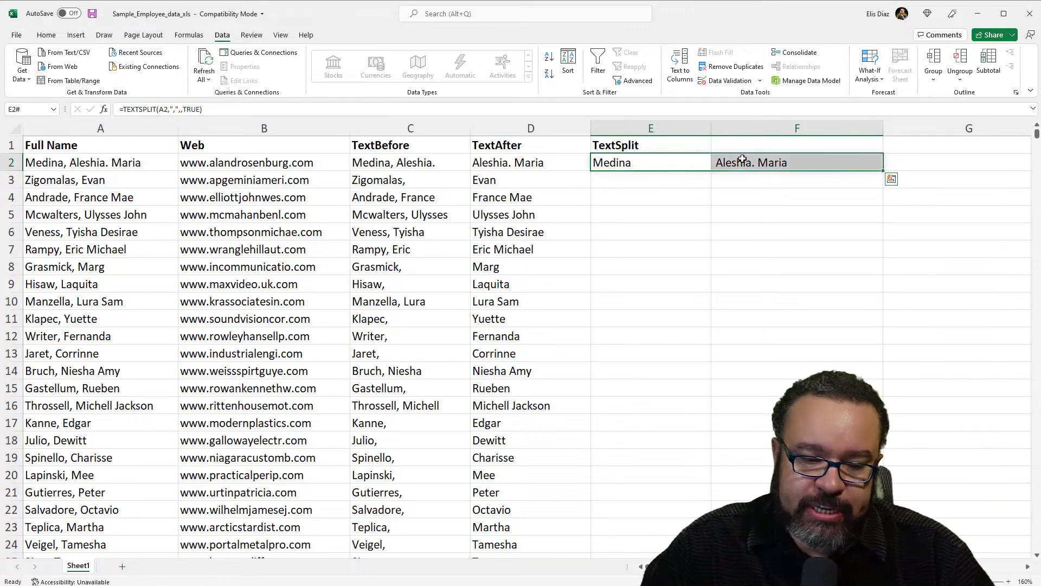
key(ctrl+c)
click(622, 200)
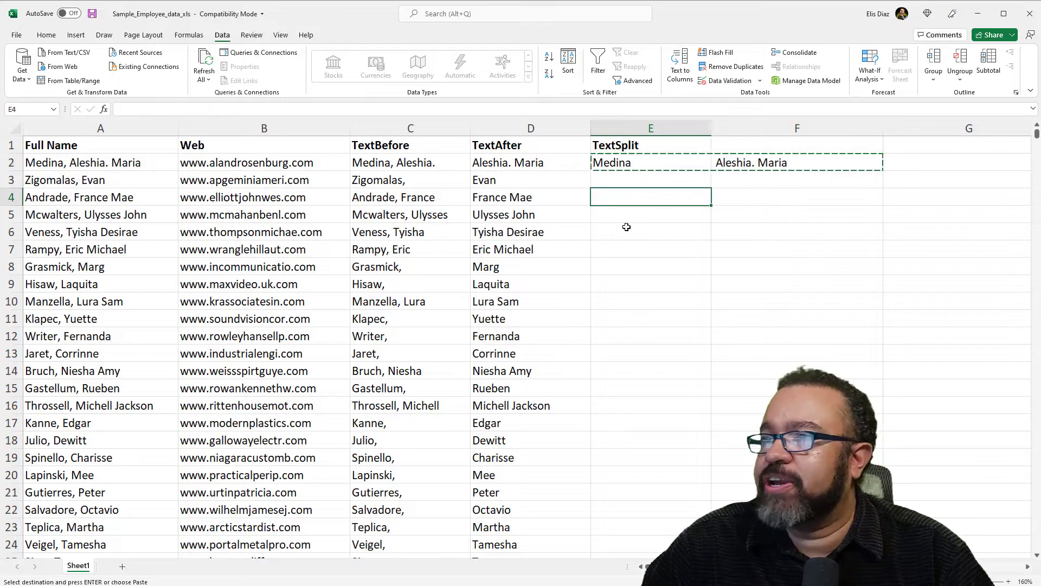
click(46, 35)
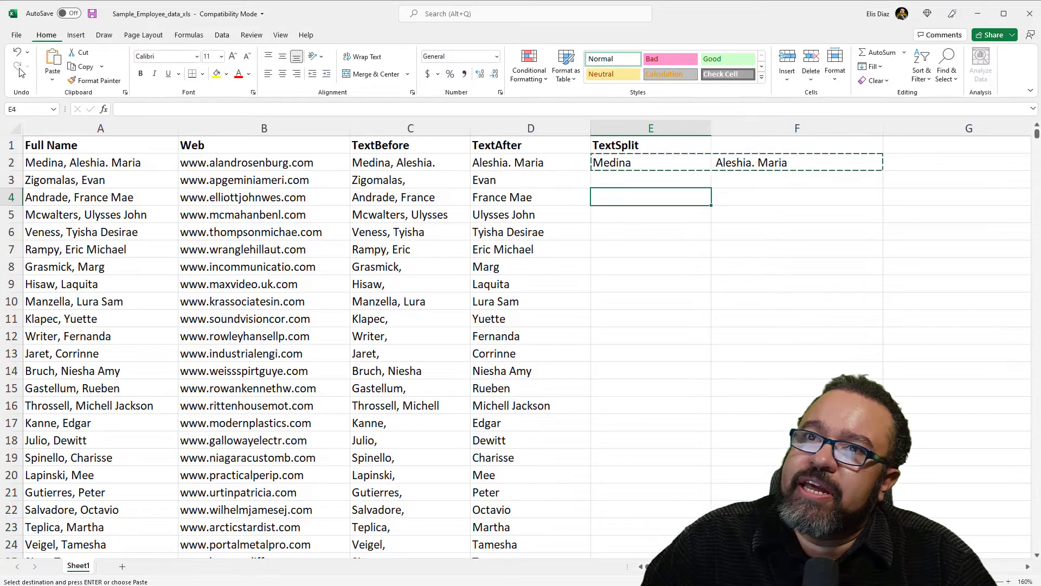
click(52, 80)
click(83, 211)
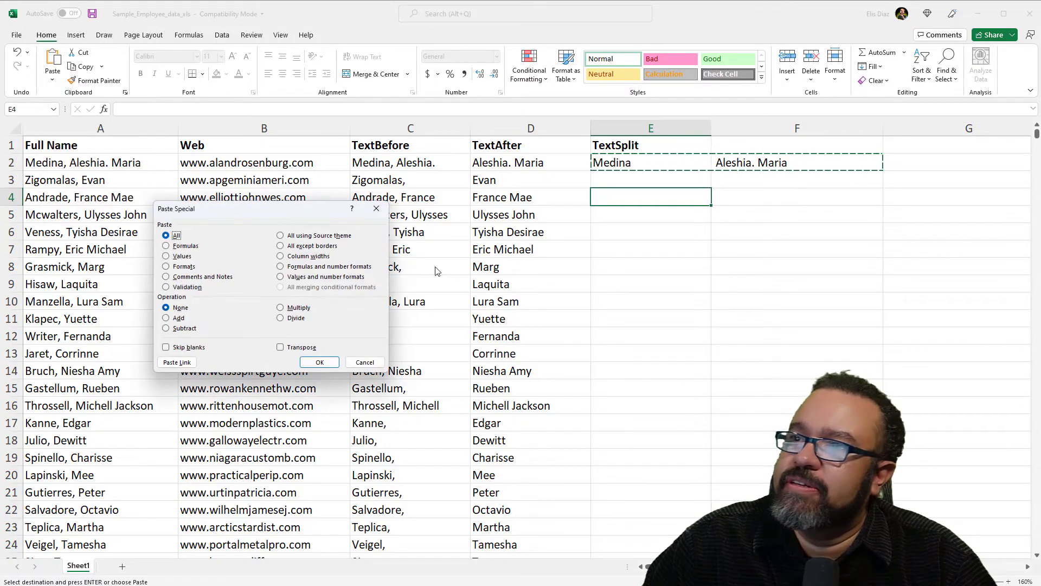
click(182, 256)
click(320, 363)
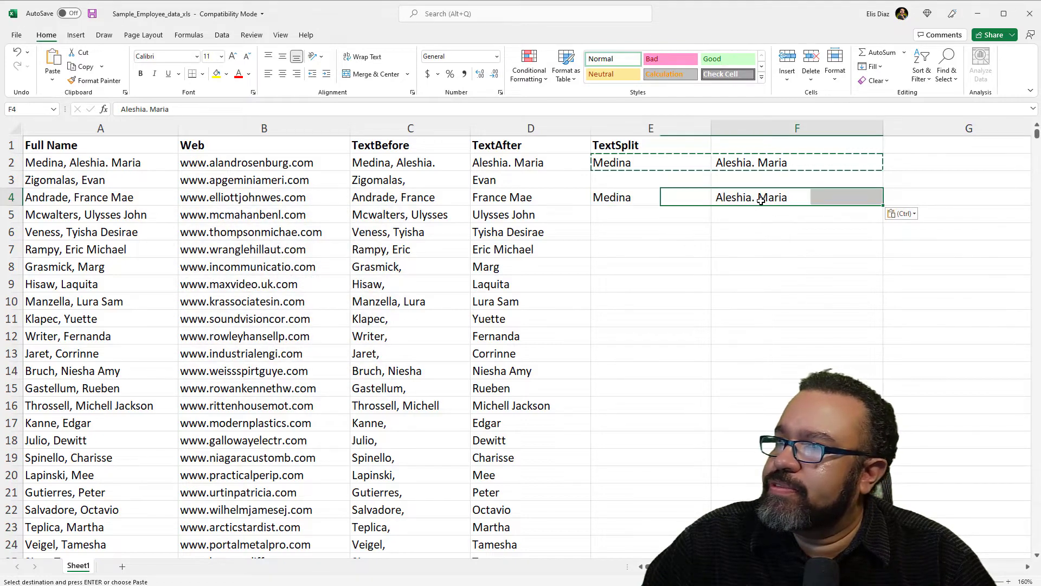
- Delete the pasted name values from E4:F4, and check the original split cells E2 and F2
click(719, 198)
key(Escape)
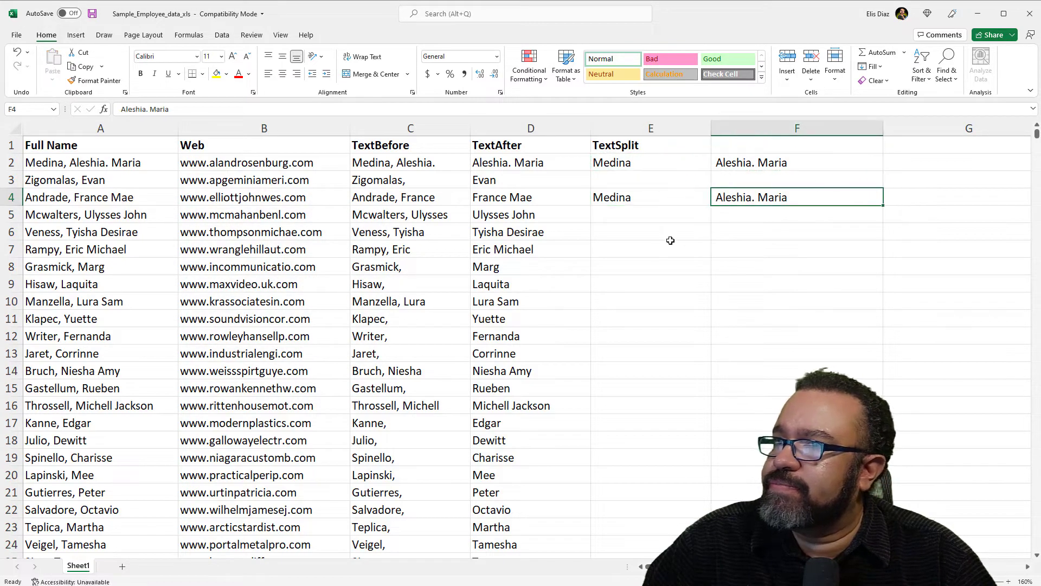
drag(645, 199, 772, 196)
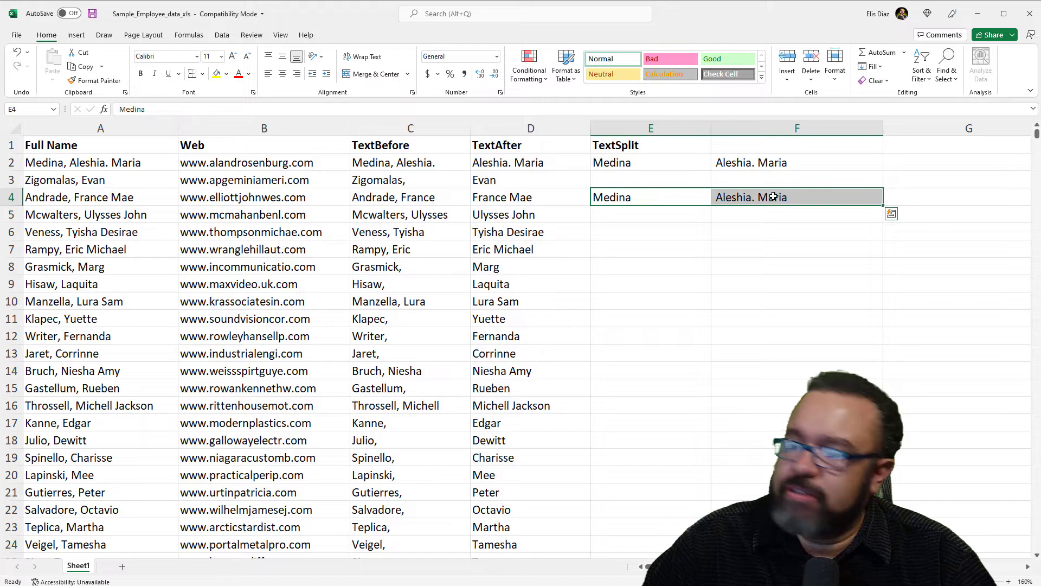
key(Delete)
click(655, 165)
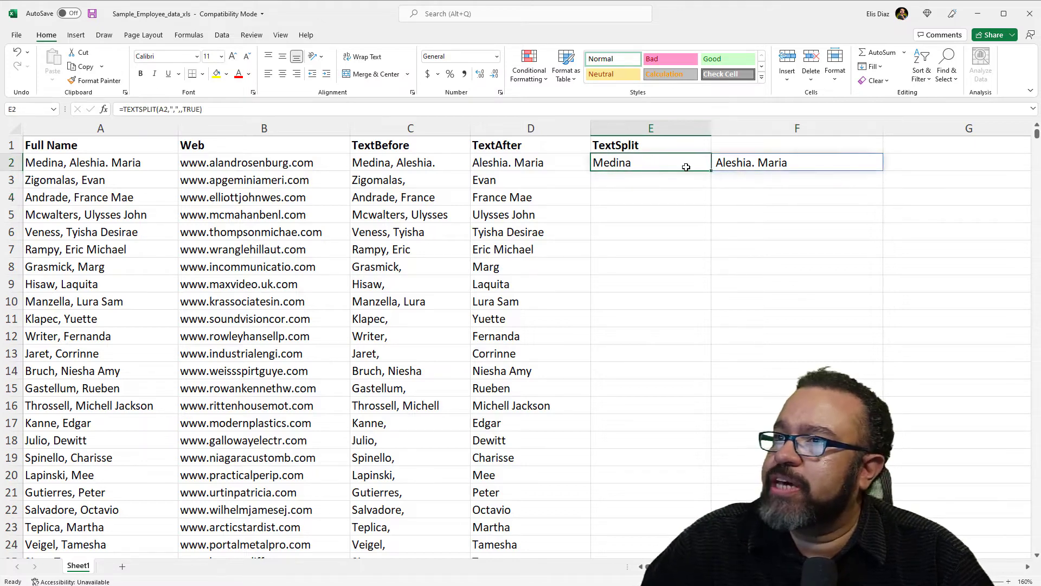
click(751, 165)
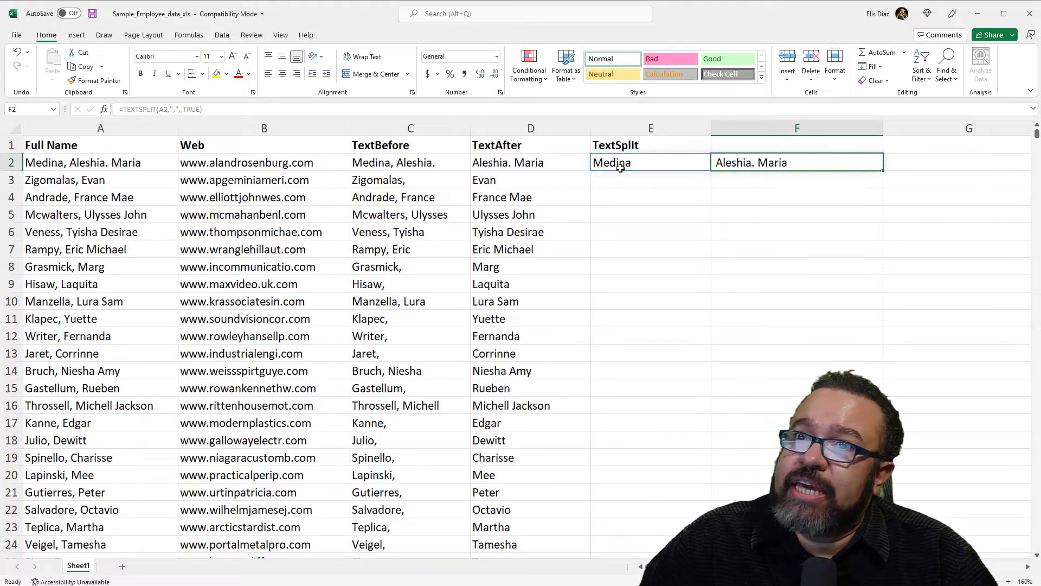
- Enter =TEXTSPLIT(A4,,",",TRUE) in E4 to split the full name into rows at the comma, ignoring empty cells
click(635, 195)
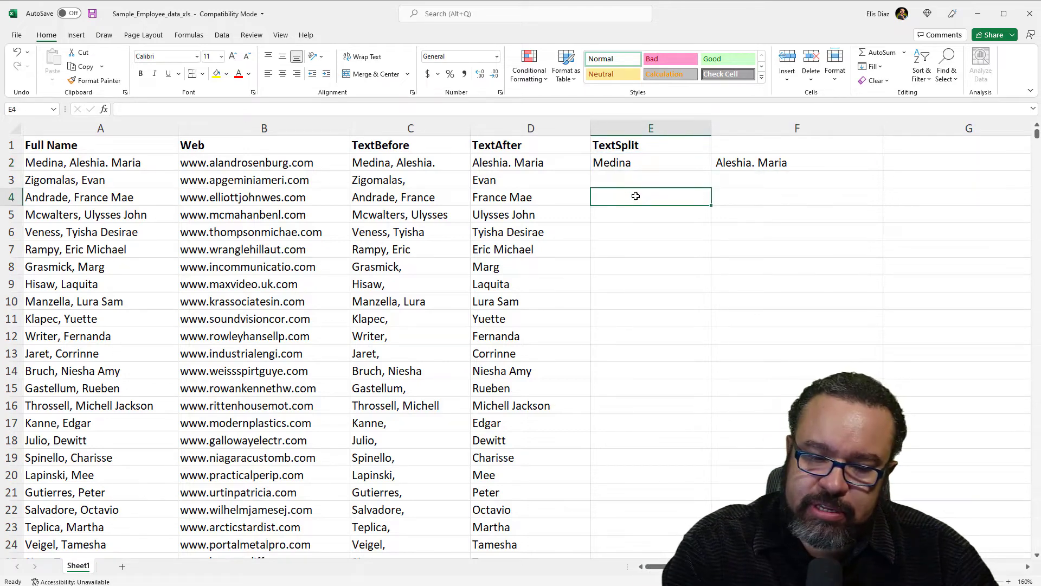
text(=text)
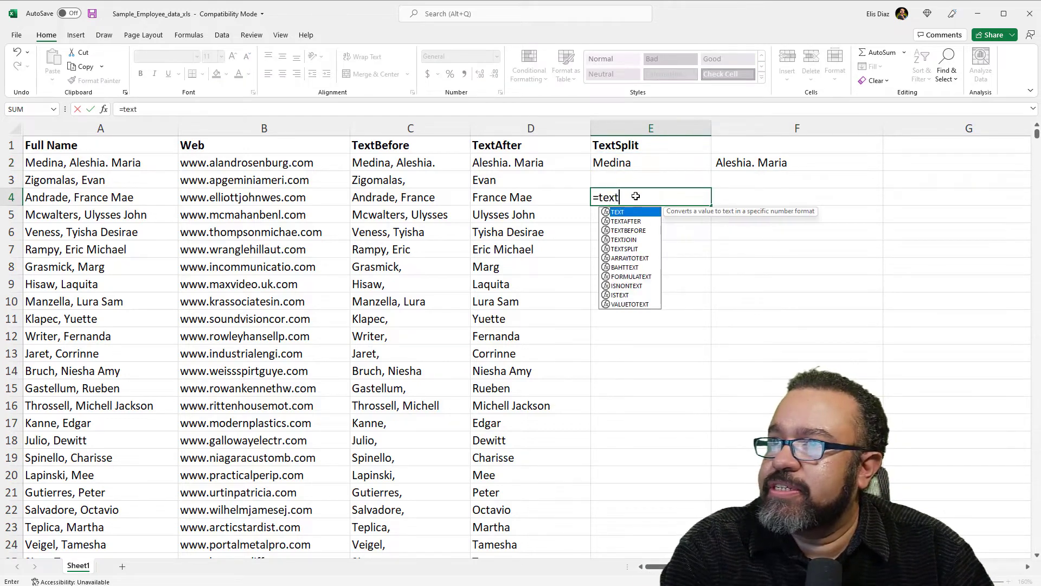
text(split()
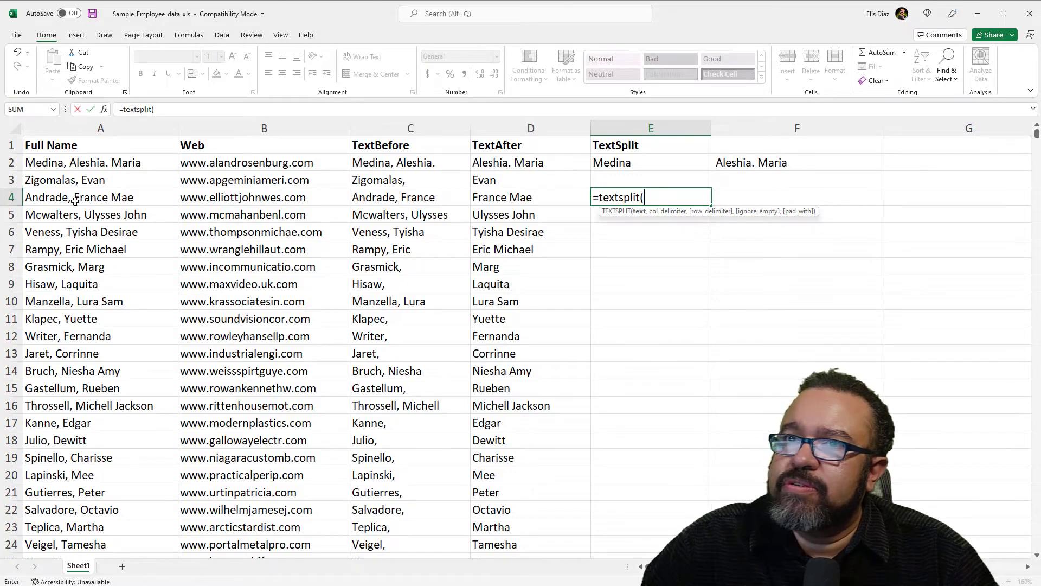
click(97, 199)
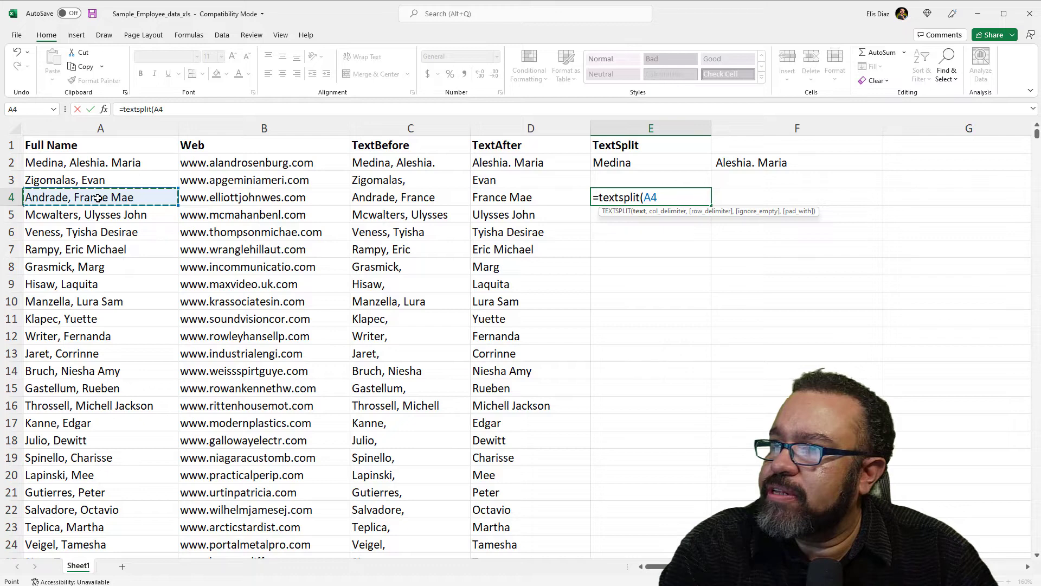
text(,)
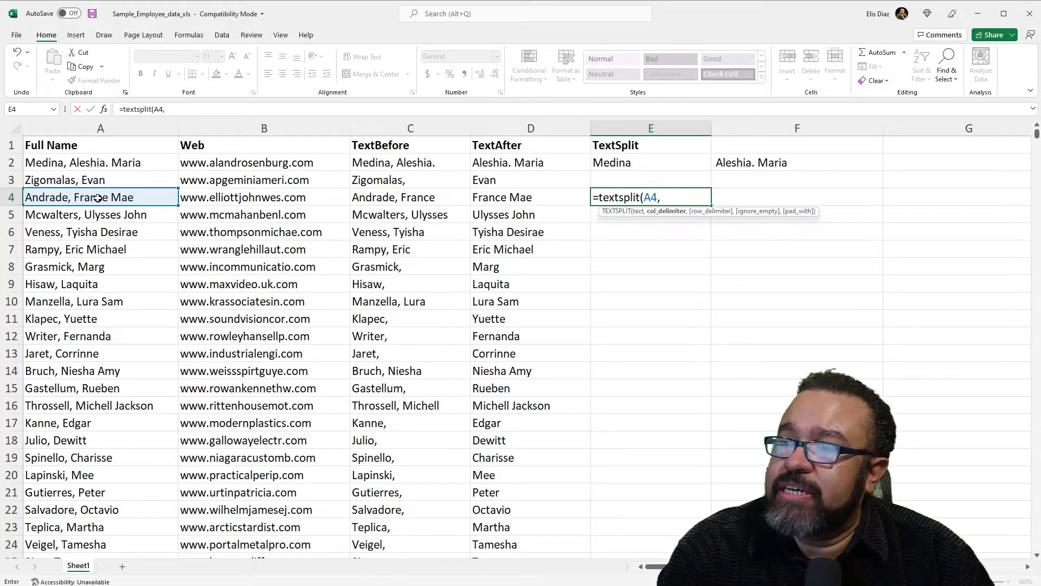
text(,)
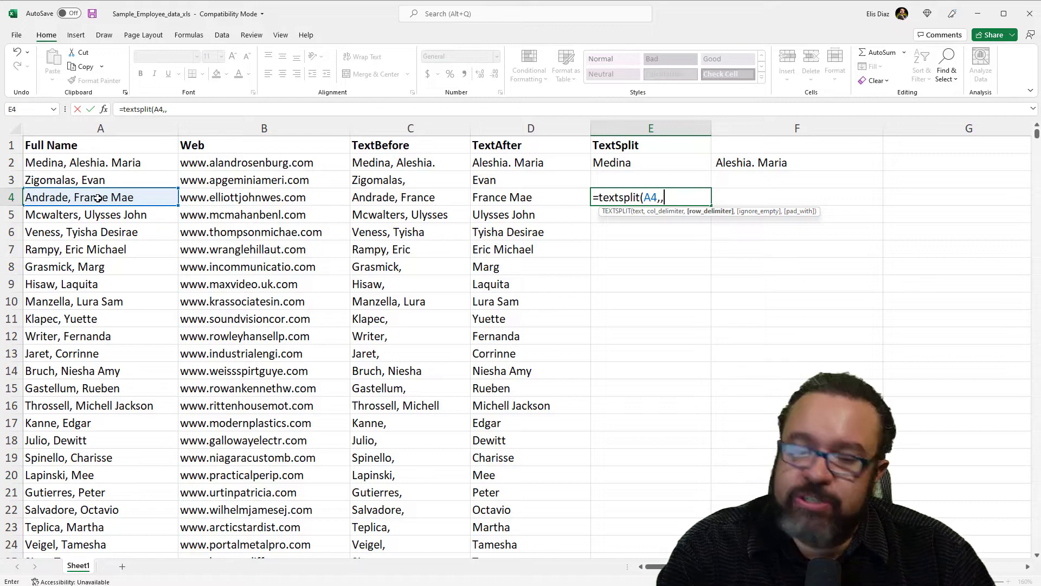
text(")
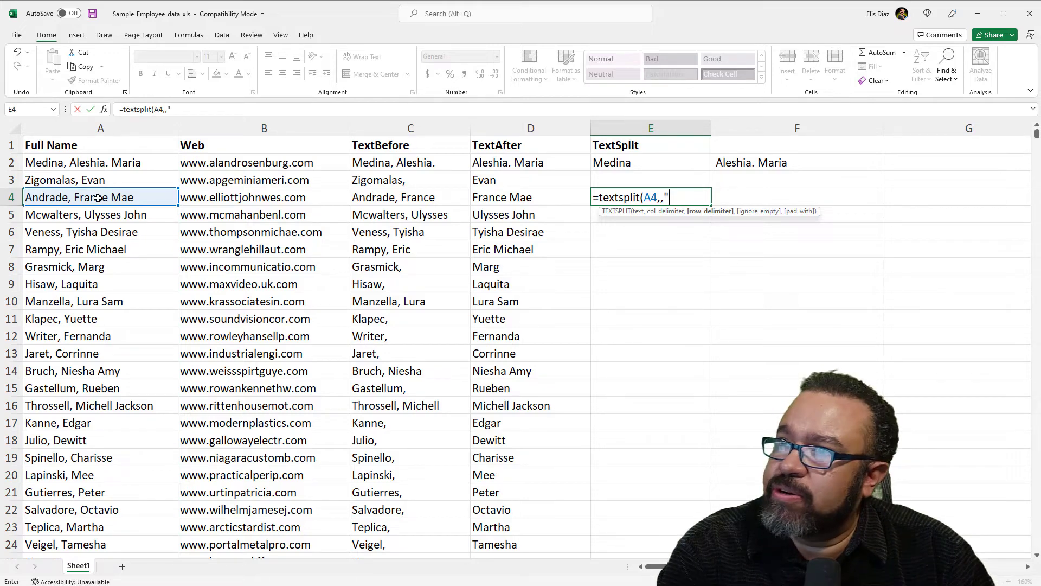
text(,",)
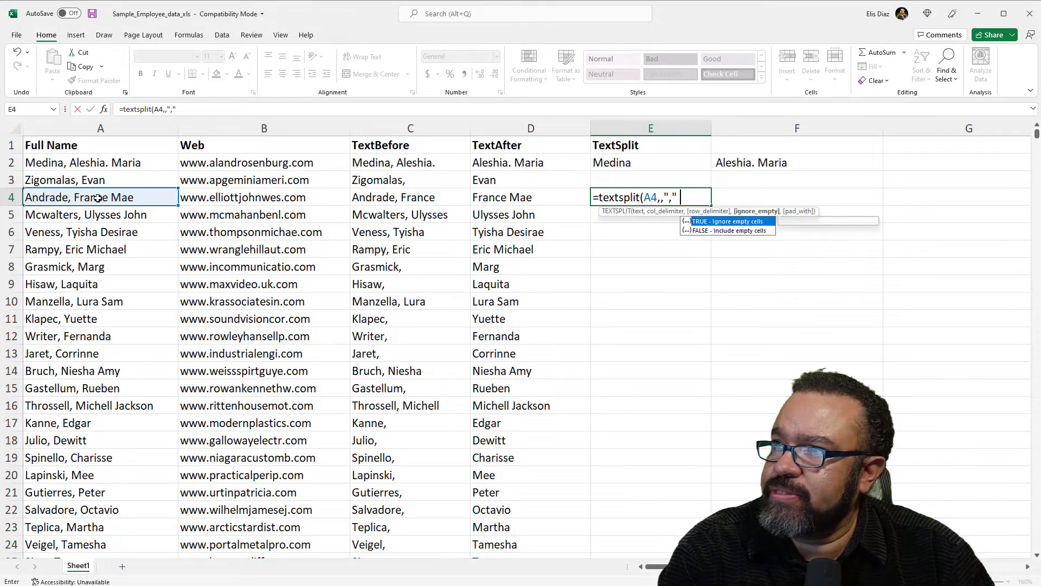
text(tru)
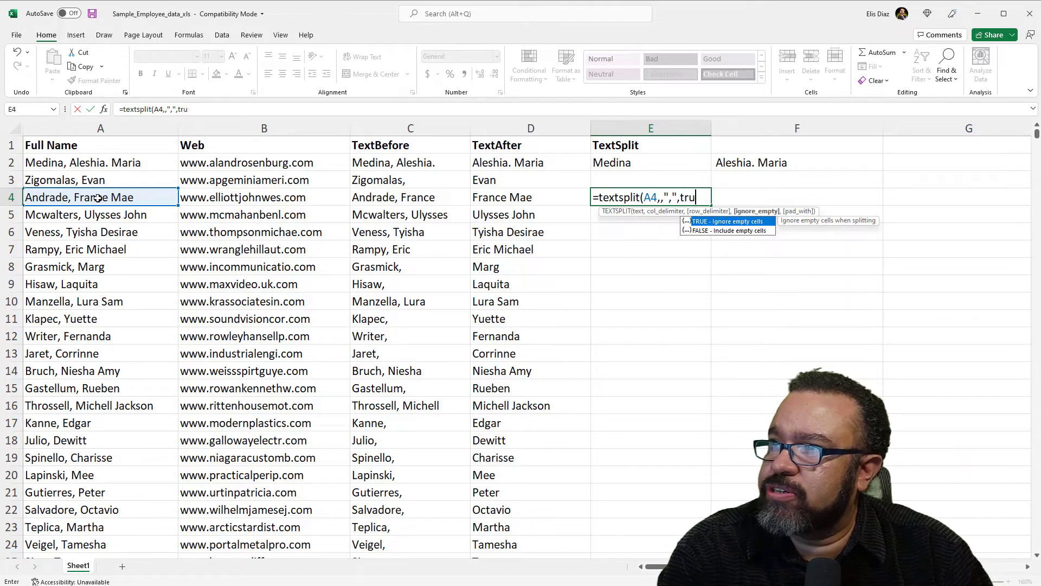
text(e))
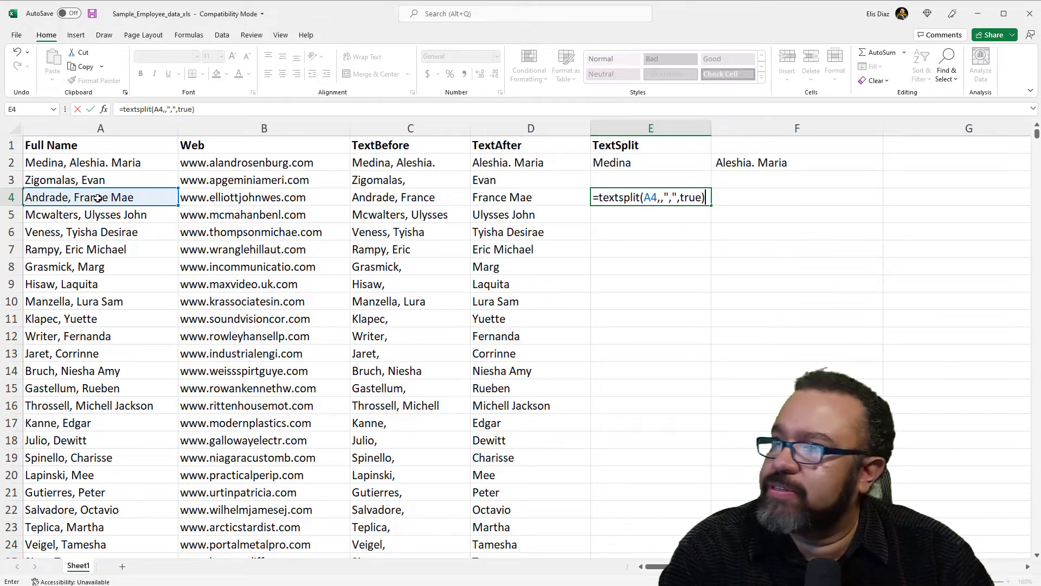
key(Return)
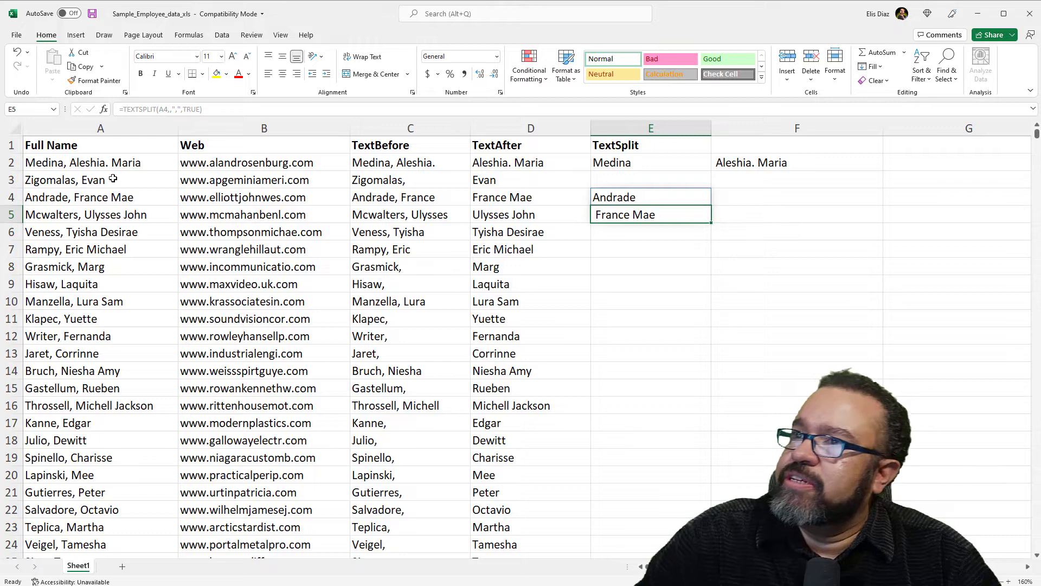
- Inspect the TEXTSPLIT formula behind the vertically split name parts in E4 and E5
click(643, 199)
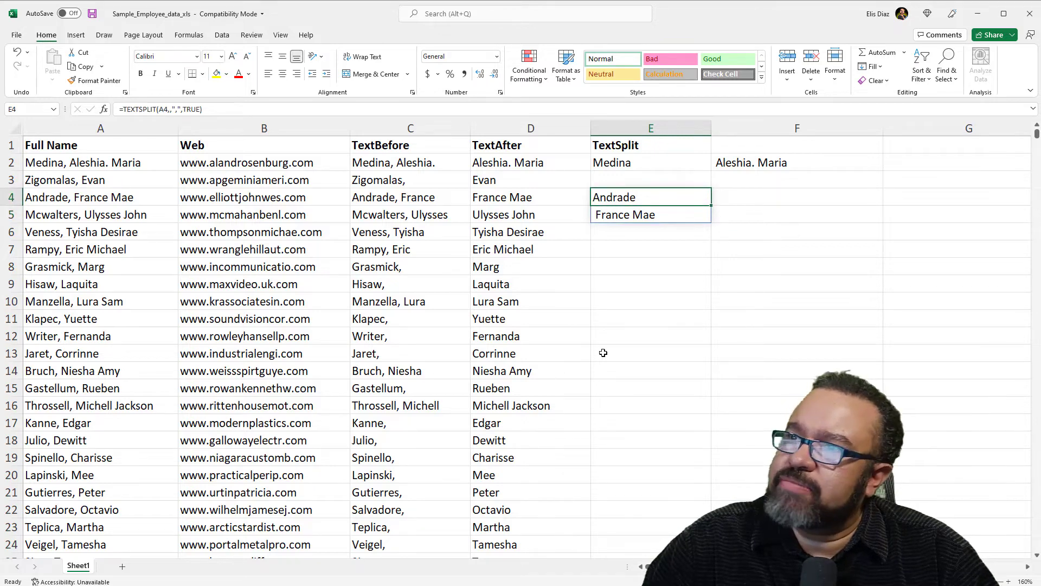
click(628, 249)
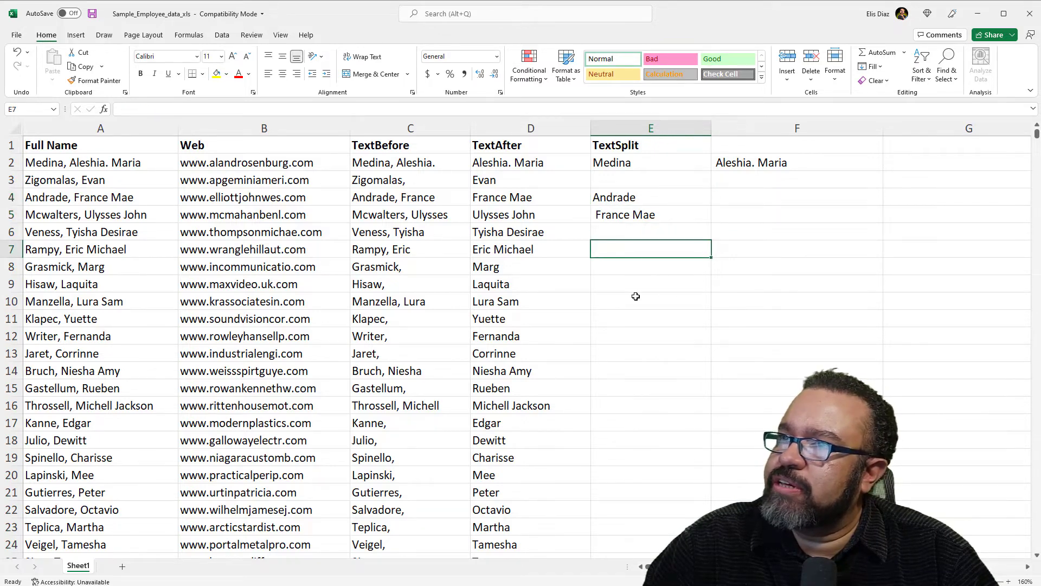
click(623, 198)
click(643, 219)
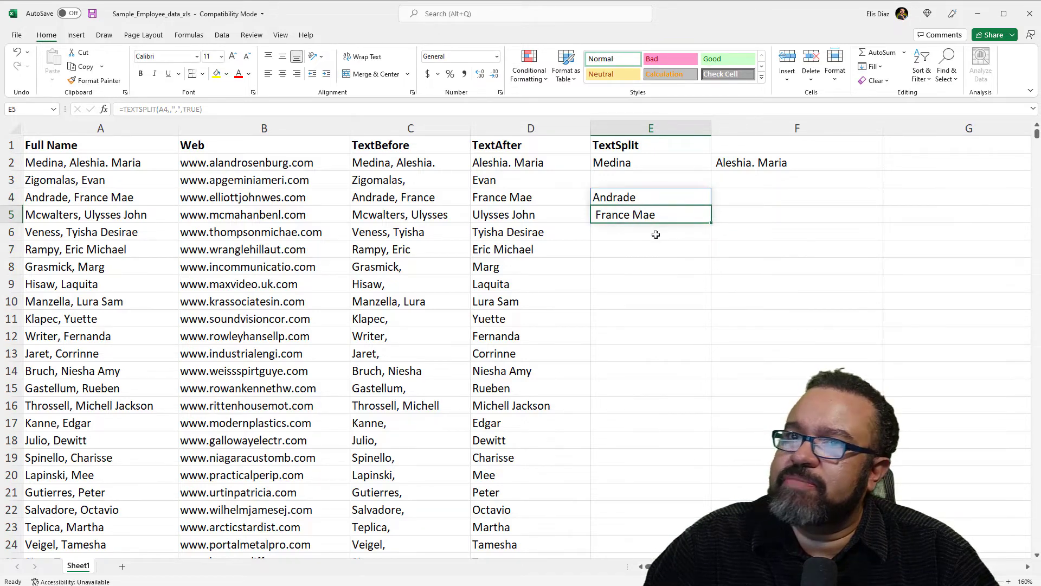
click(653, 197)
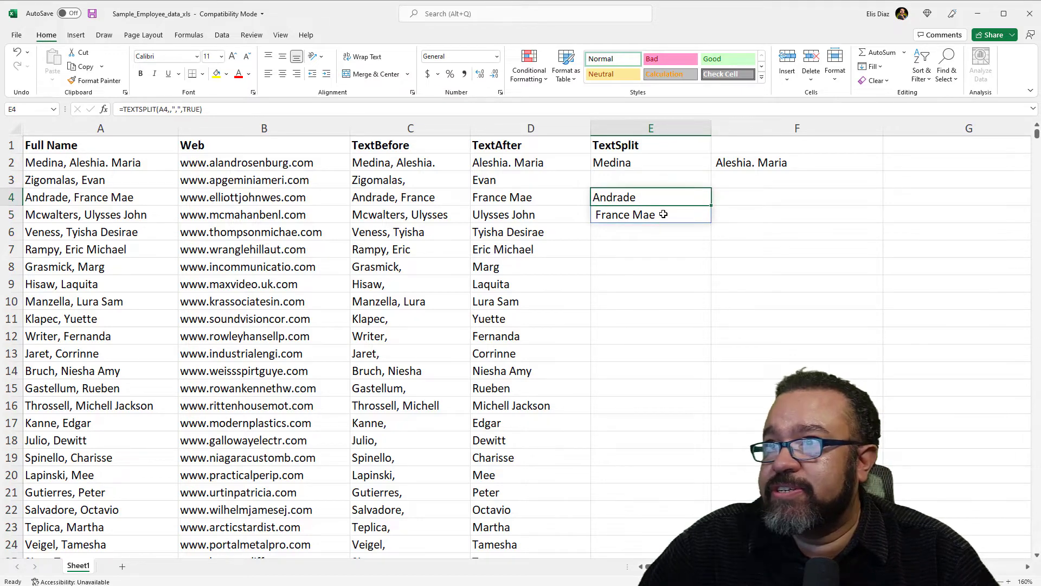
- Enter =TEXTSPLIT(A7,{", "," "},,TRUE) in E7 to split the full name into columns at both comma-space and space, and reselect E7
click(663, 252)
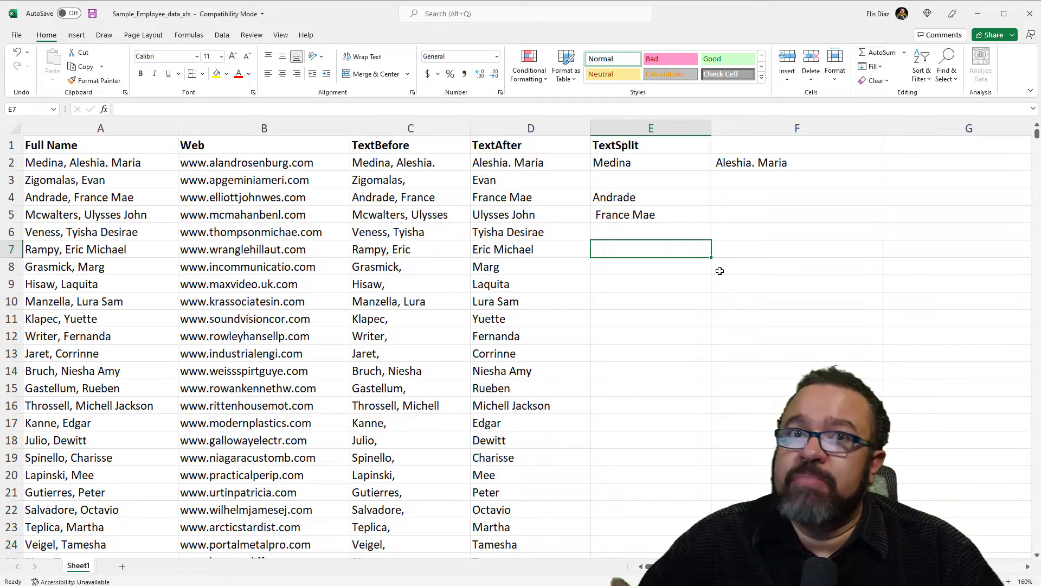
text(=)
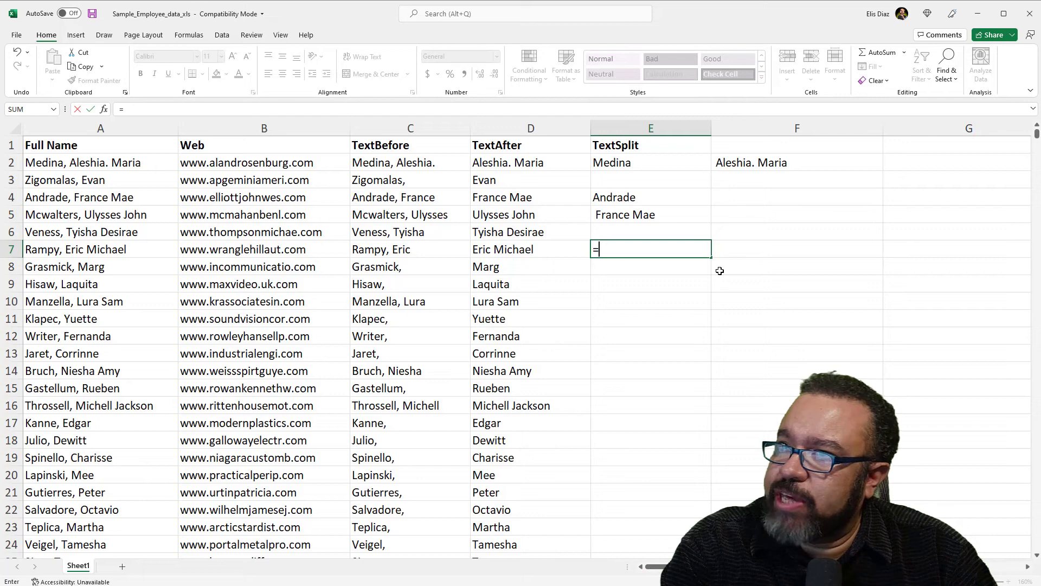
text(tex)
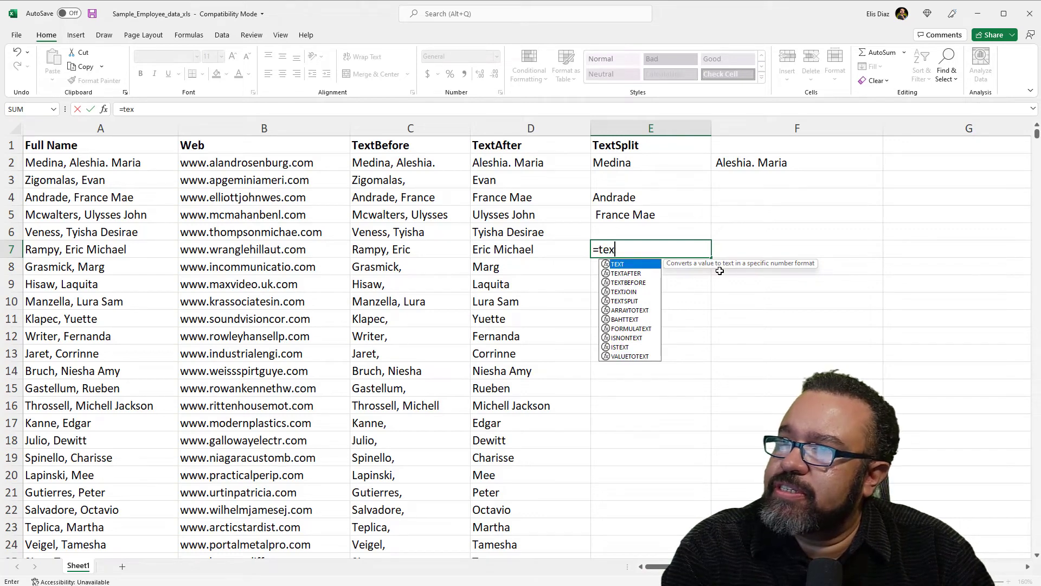
text(tsplit()
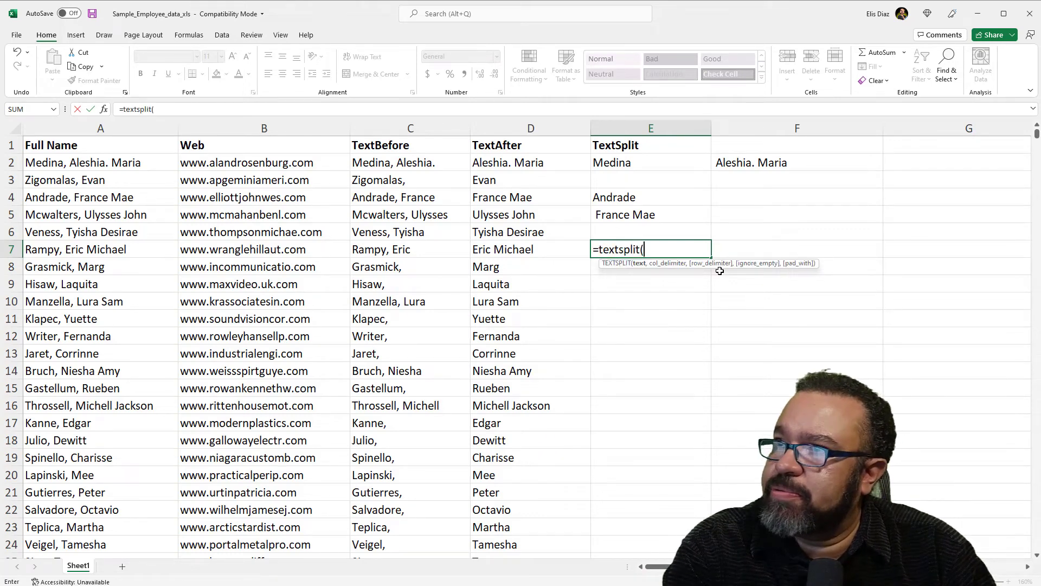
click(90, 249)
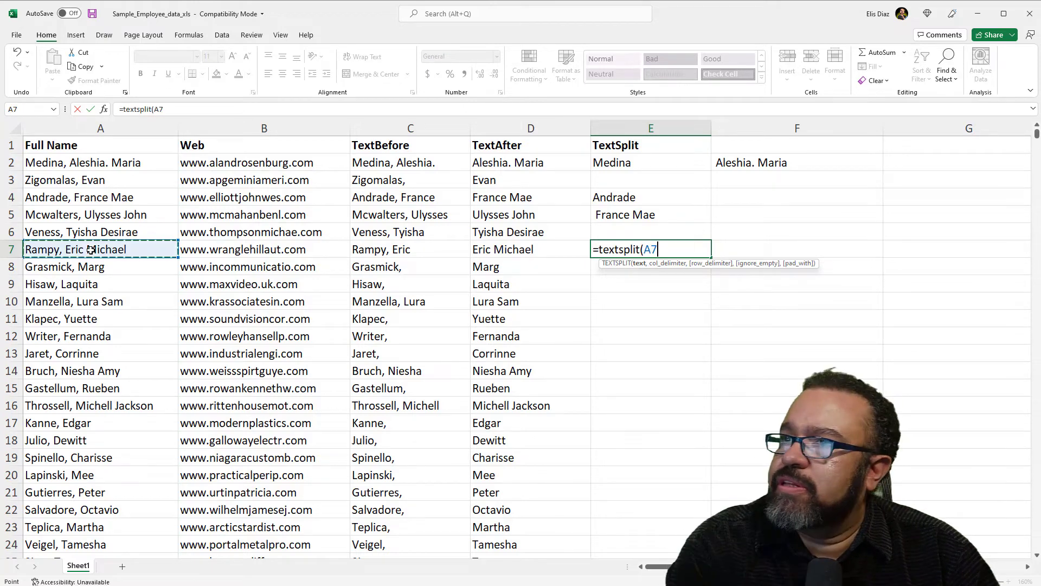
text(,)
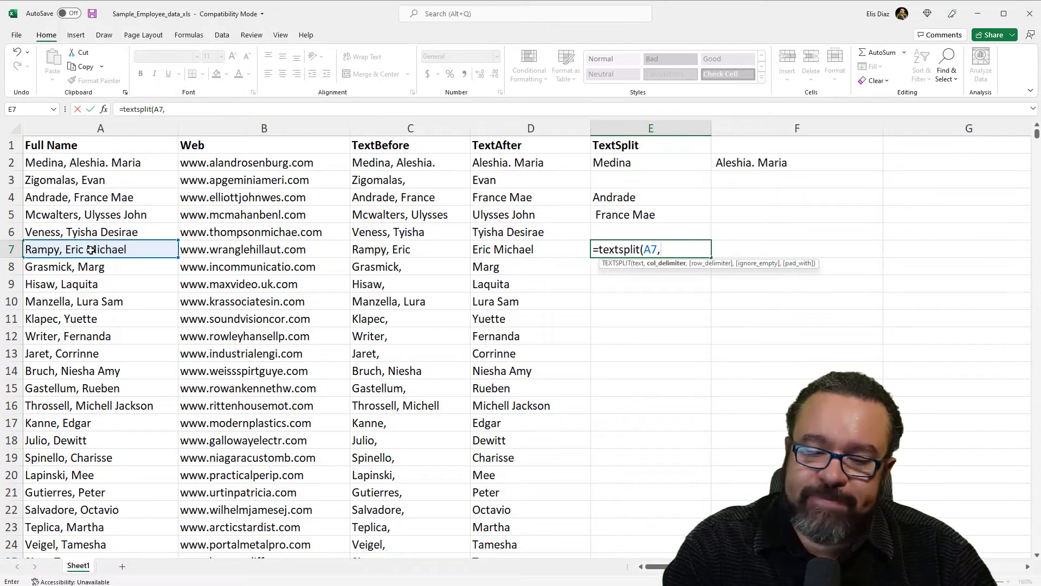
text({)
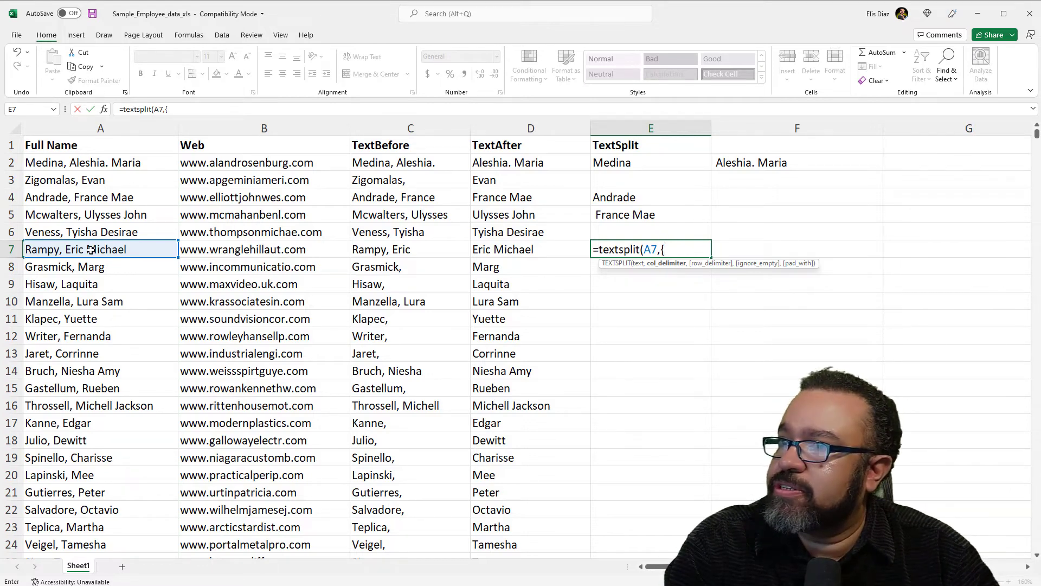
text(")
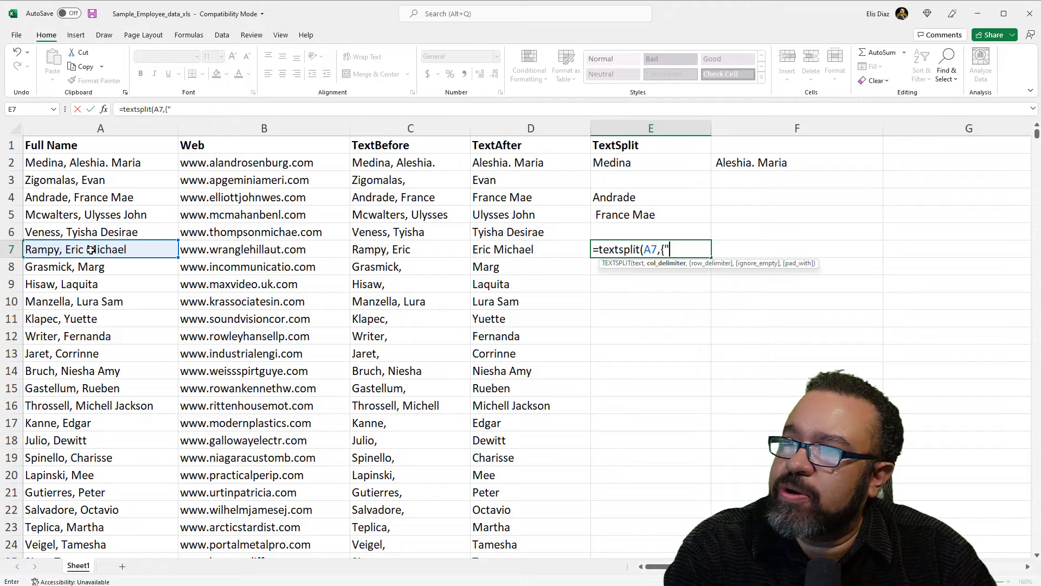
text(,)
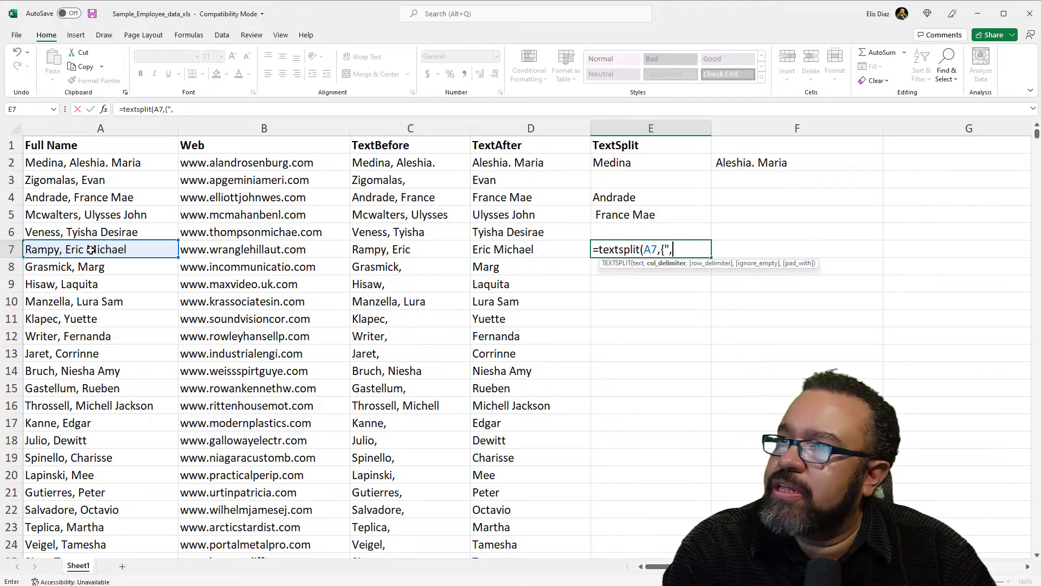
text( ")
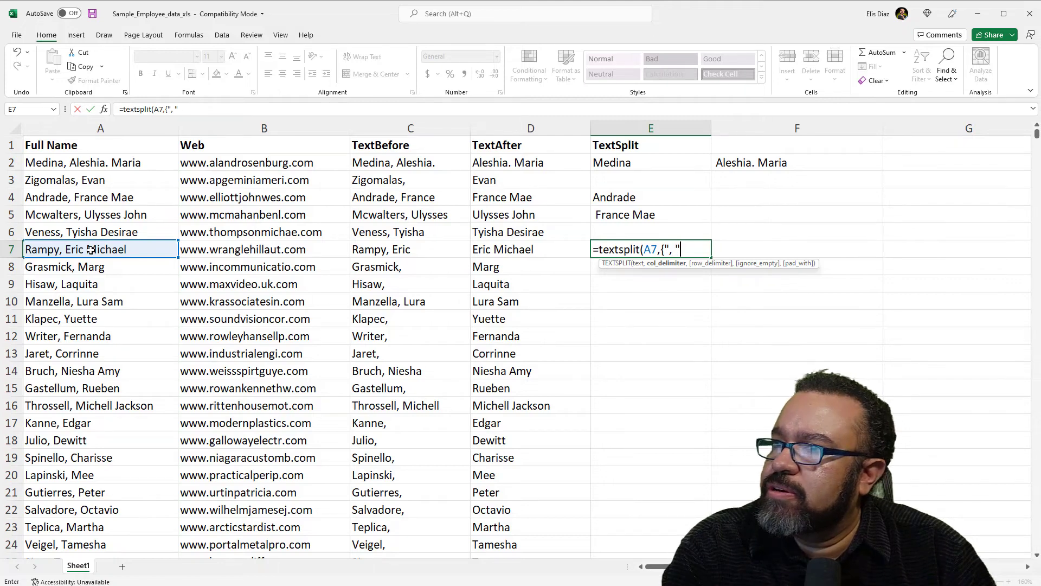
text(,)
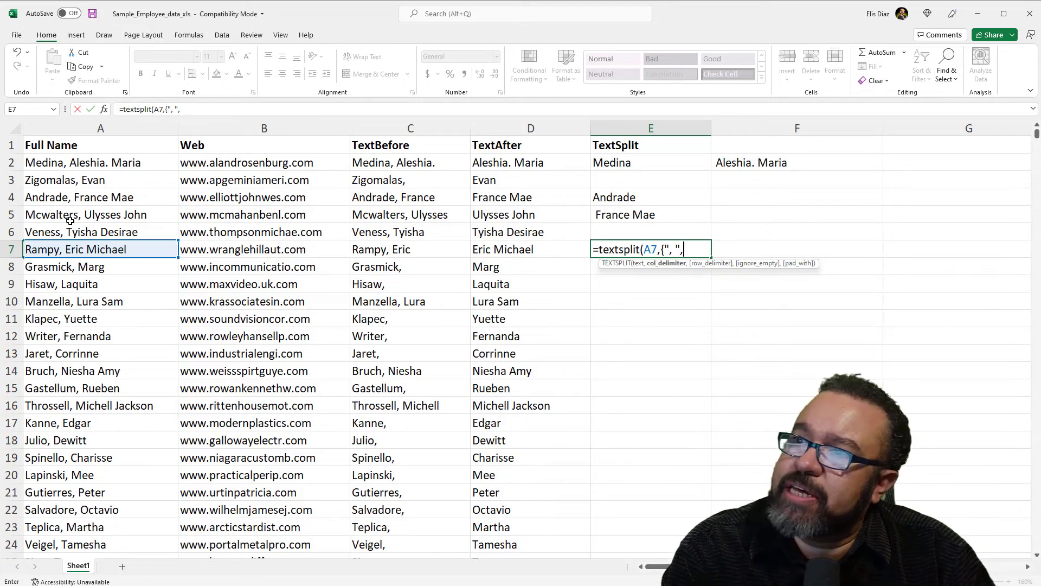
text(" ")
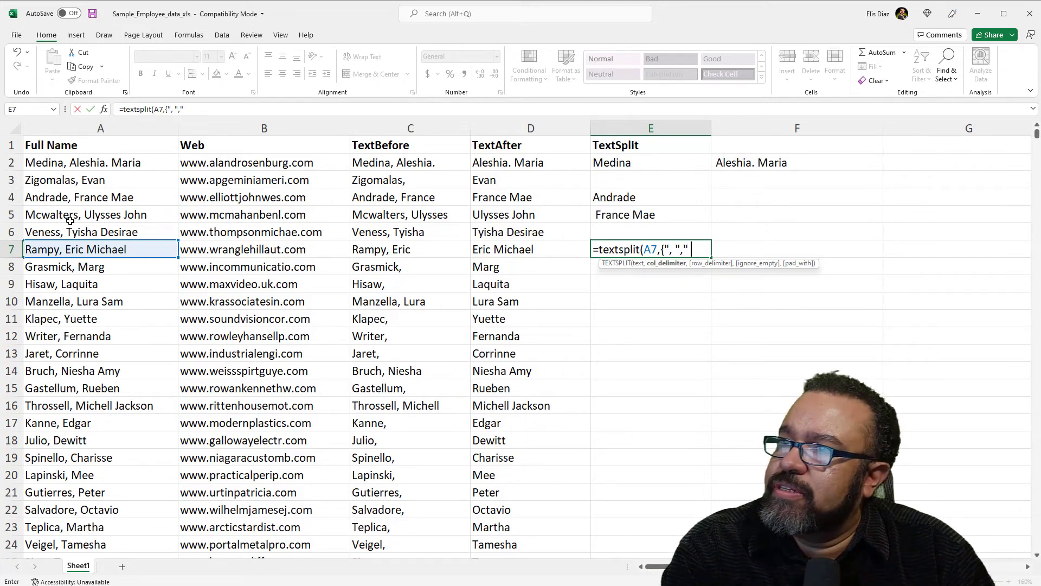
text(,)
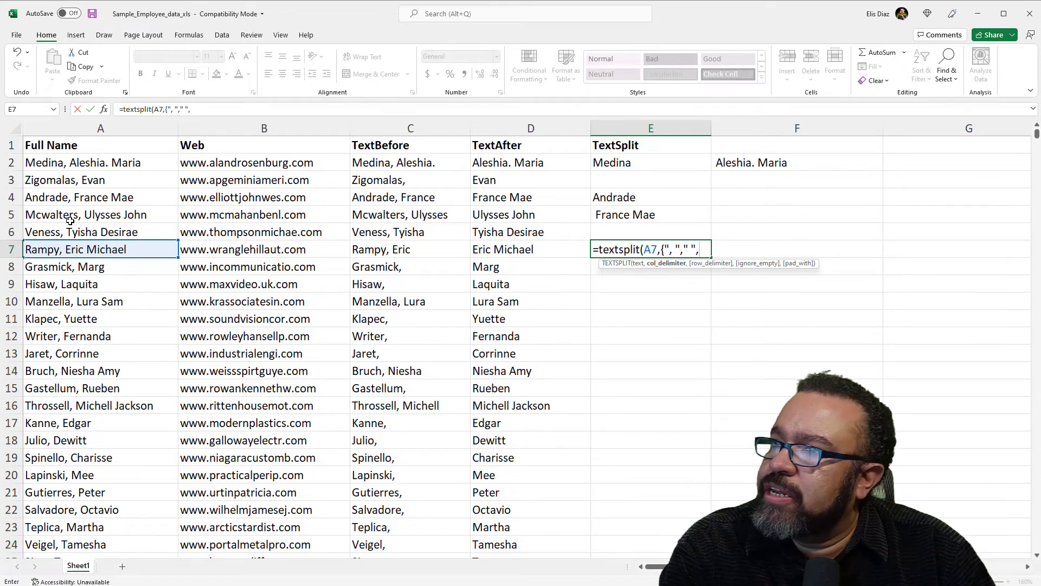
key(BackSpace)
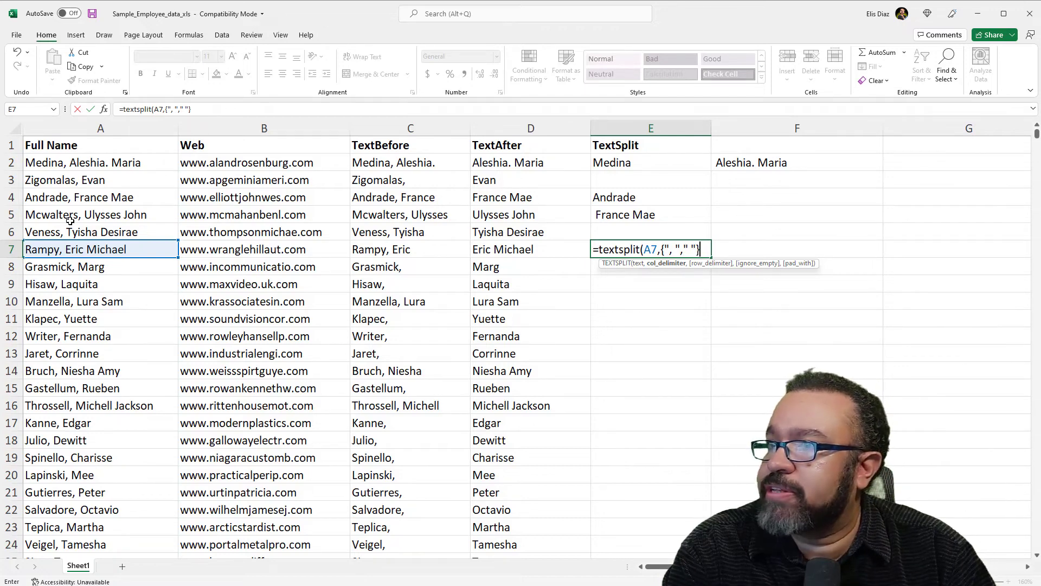
text(,)
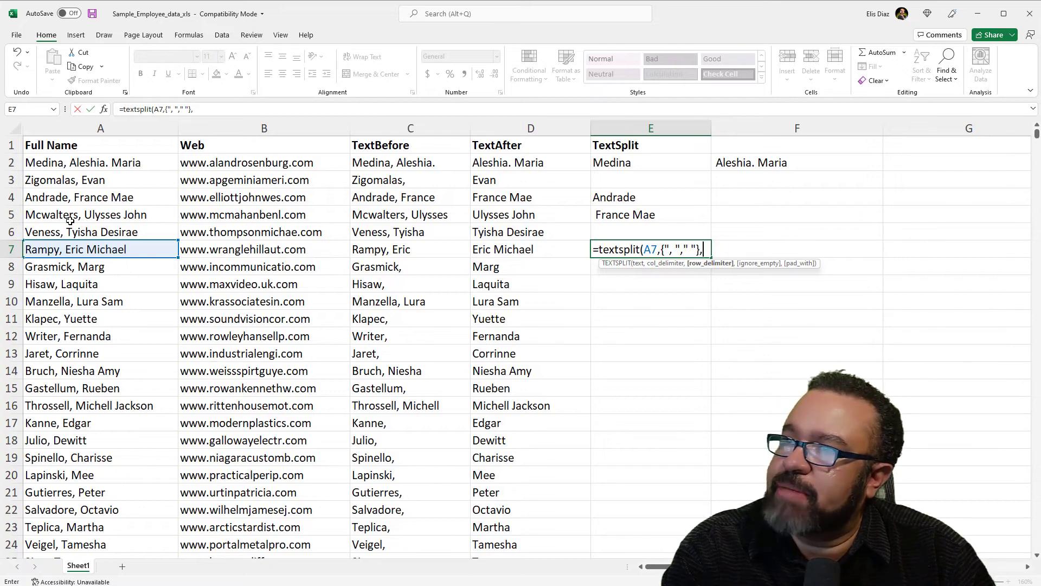
text(,true)
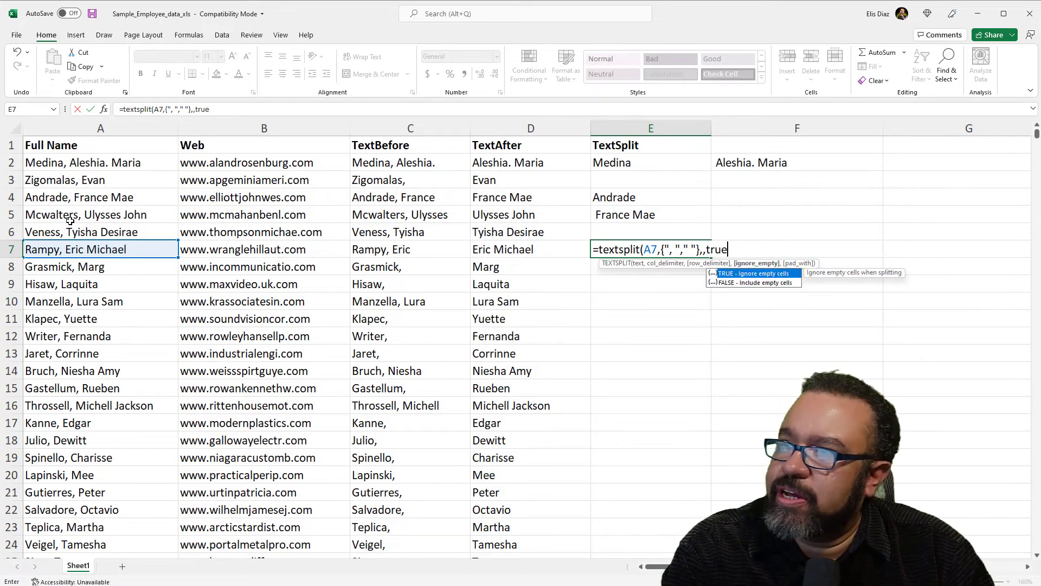
text())
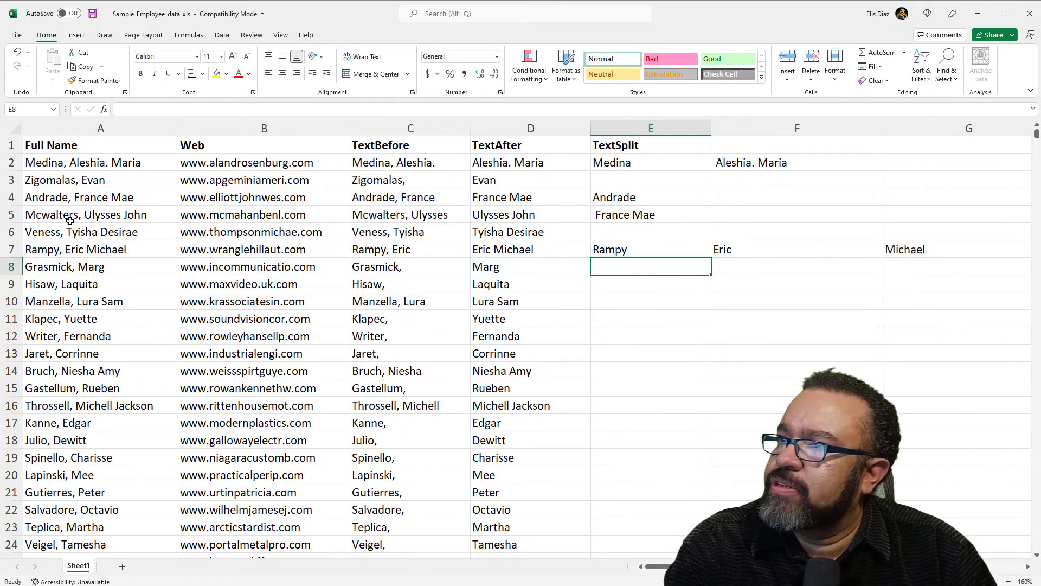
key(Up)
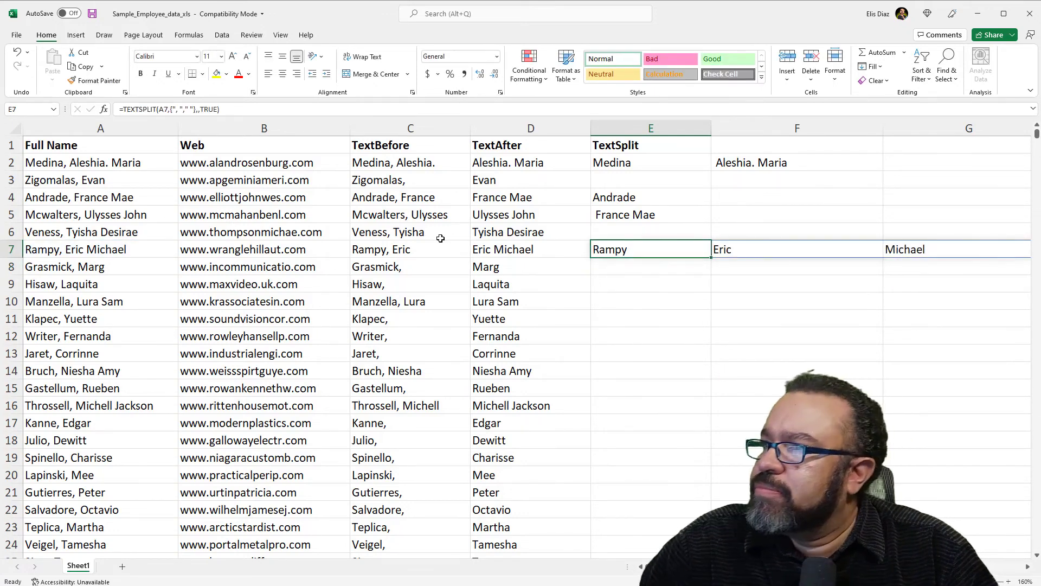